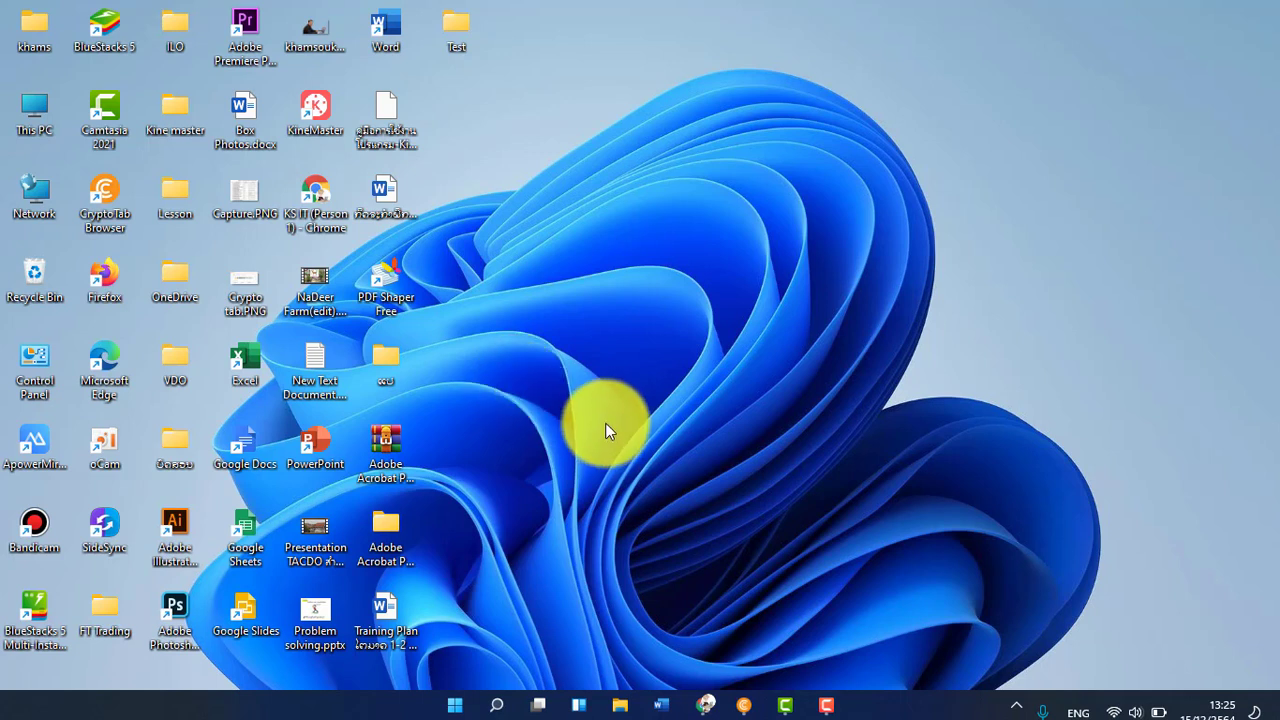
Step: Request the download of Adobe Acrobat Pro DC 2021.rar from its Google Drive page in the browser
click(745, 703)
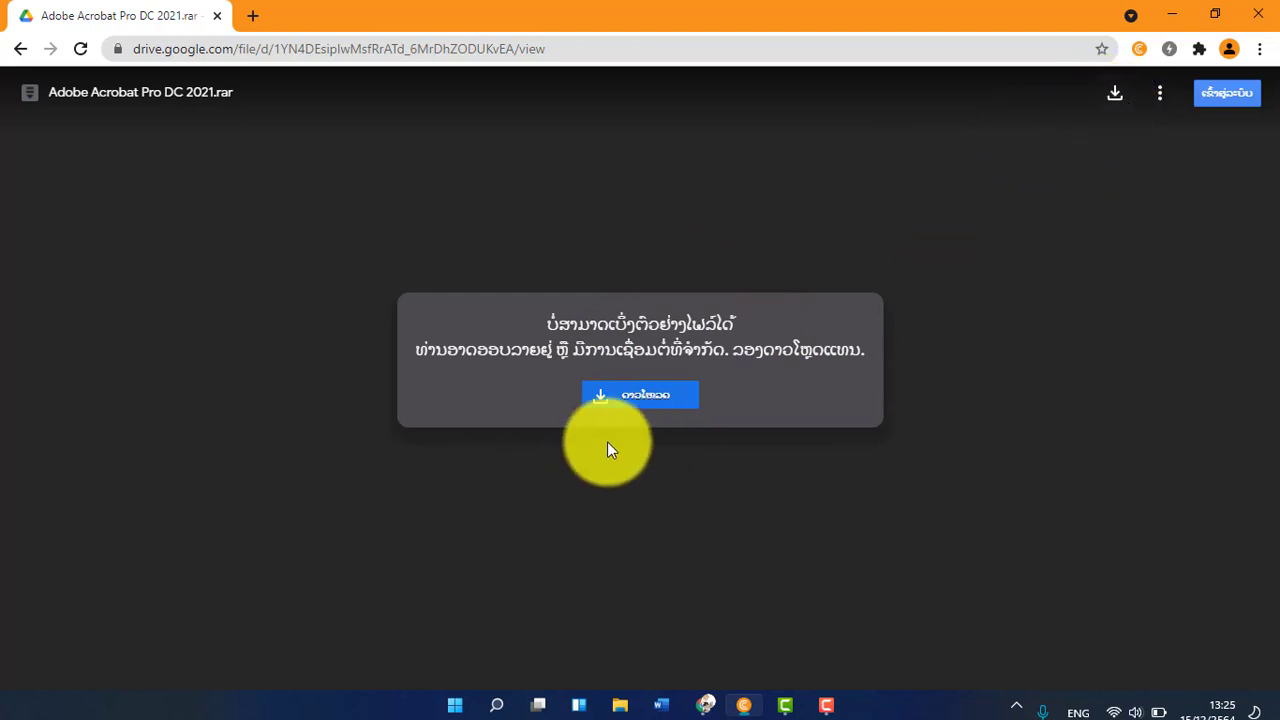
click(1115, 97)
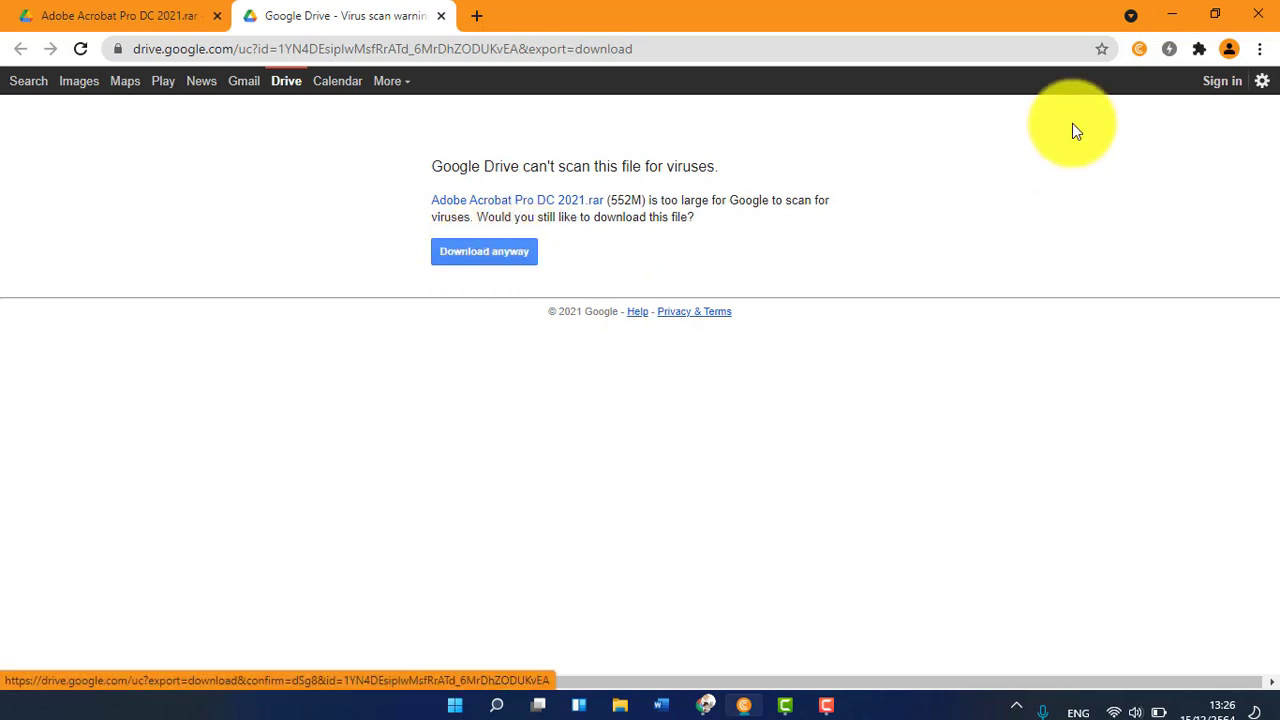
click(1172, 18)
Step: Extract Adobe Acrobat Pro DC 2021.rar in place in the Downloads folder
key(super+e)
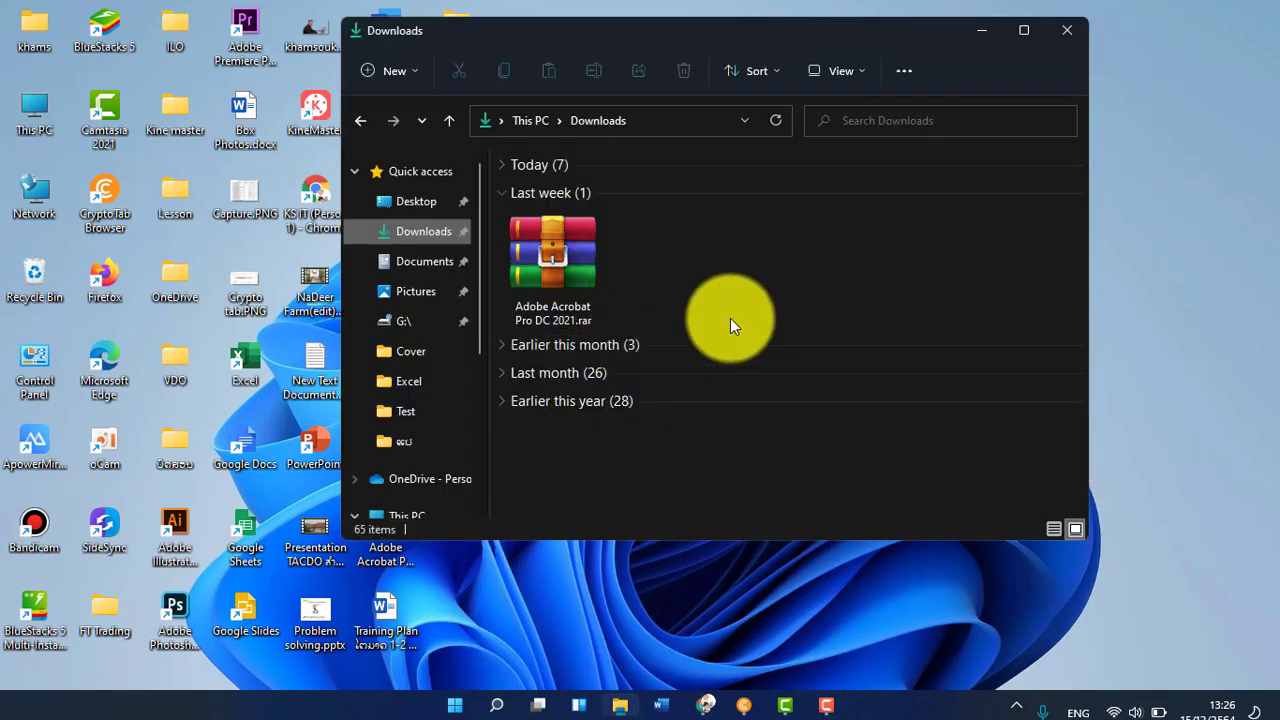
click(575, 256)
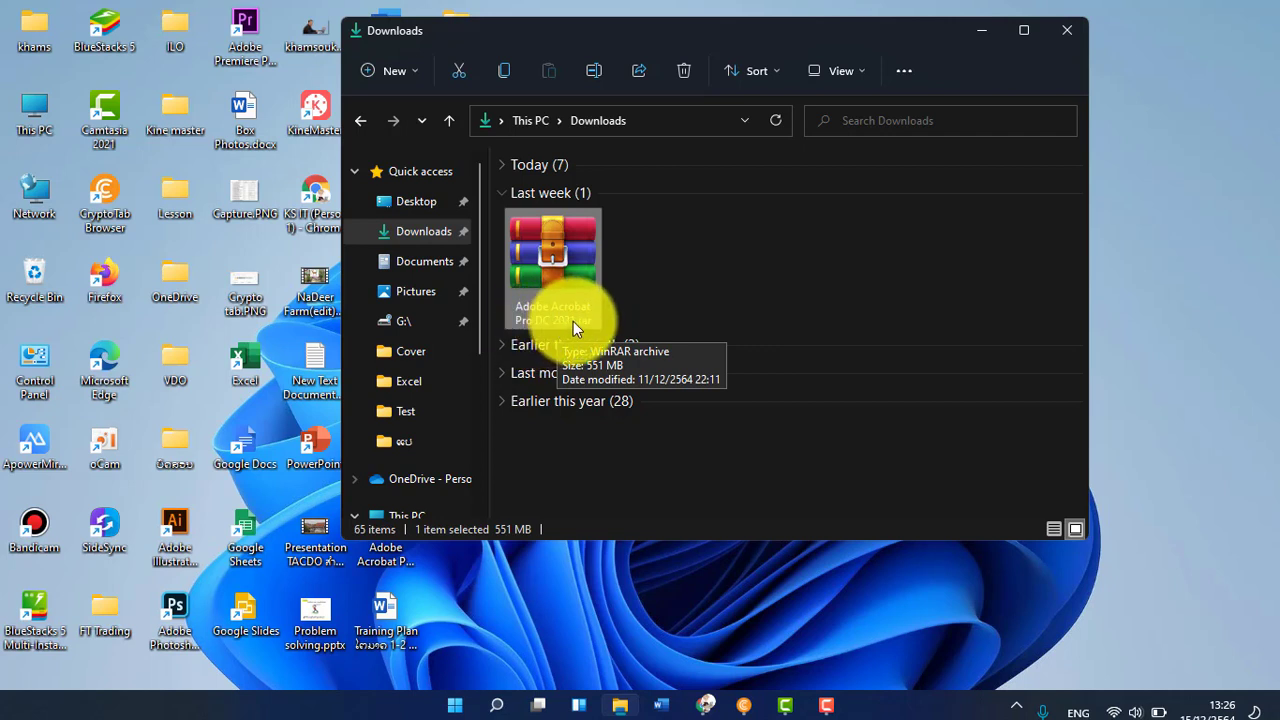
right_click(570, 227)
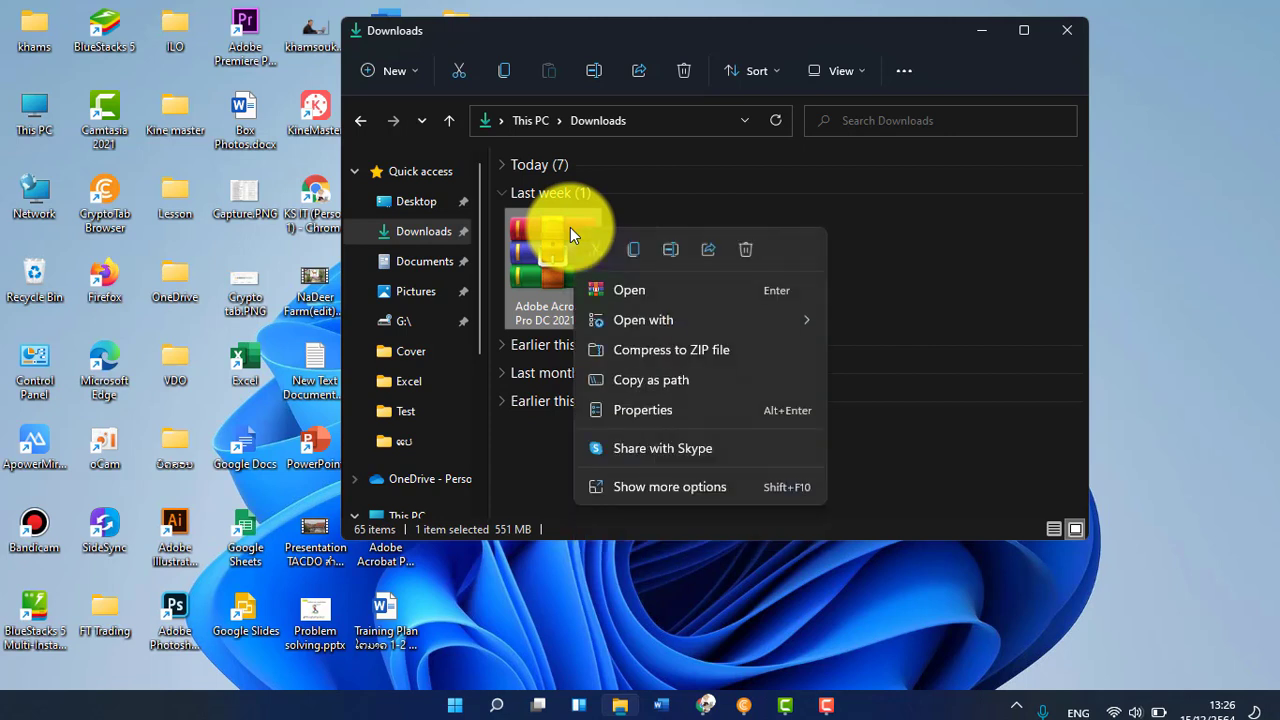
click(648, 486)
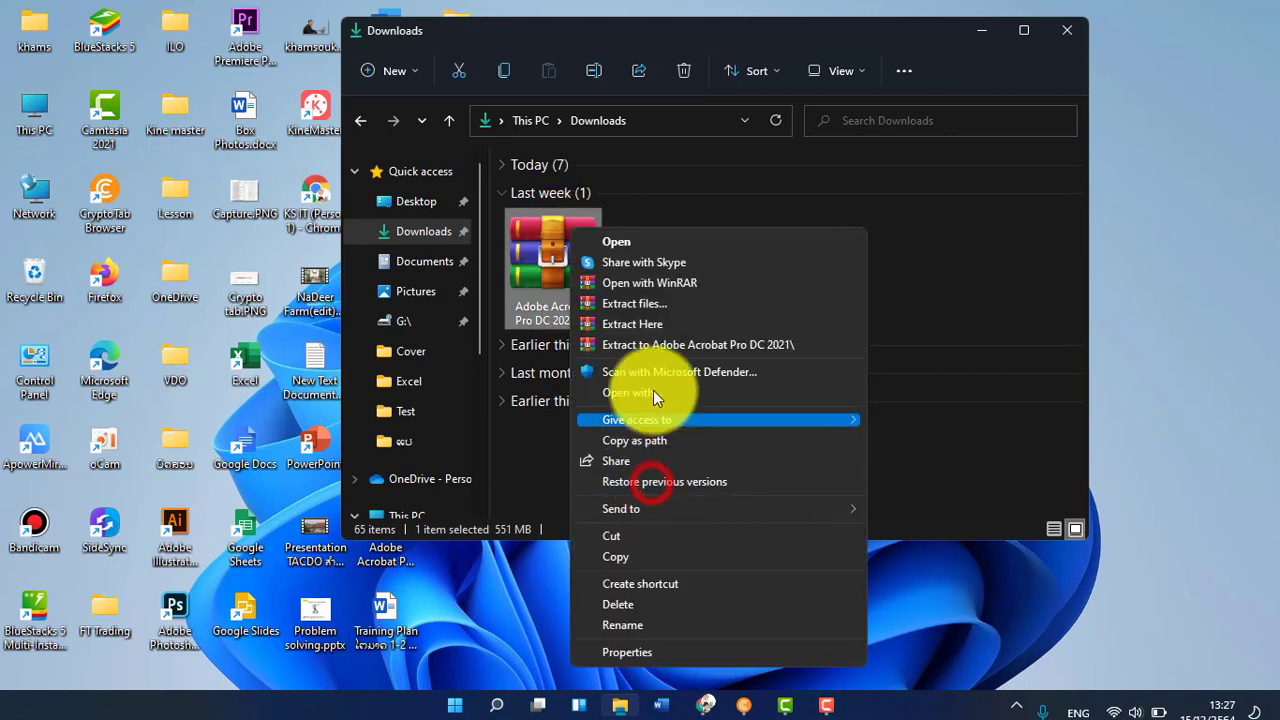
click(650, 328)
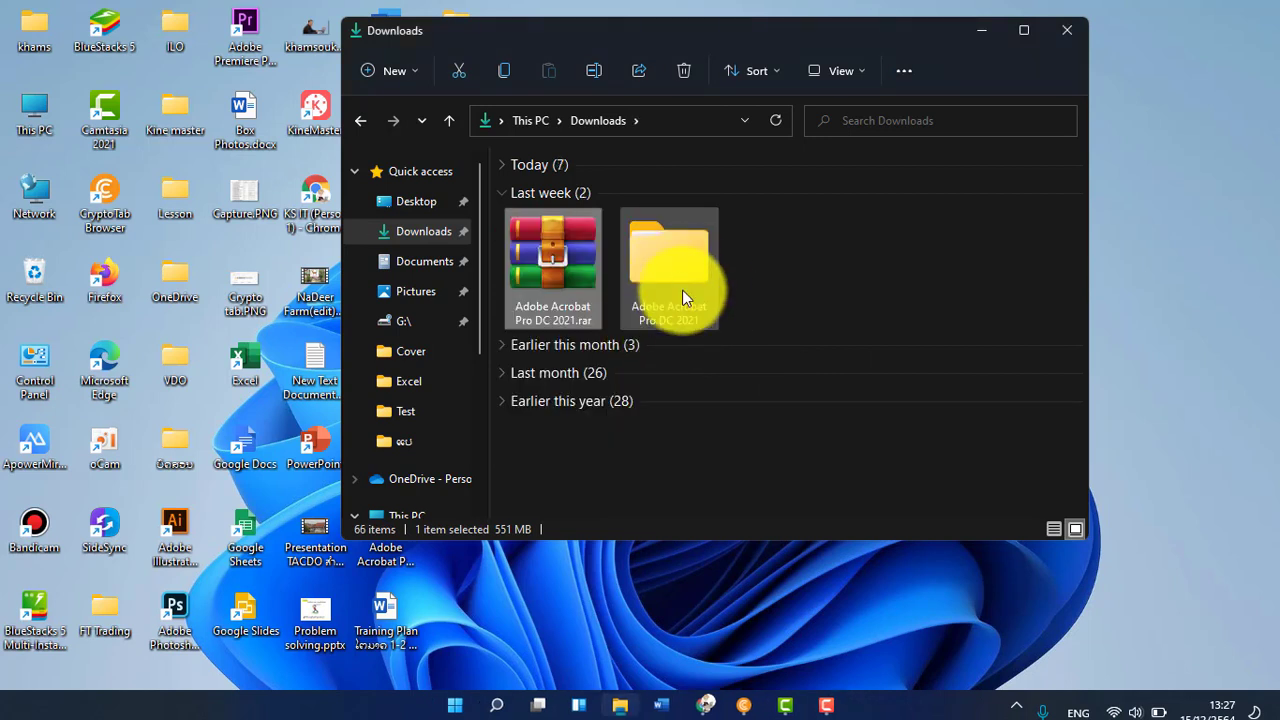
Step: Open the extracted Adobe Acrobat Pro DC 2021 folder and look over its files
click(680, 285)
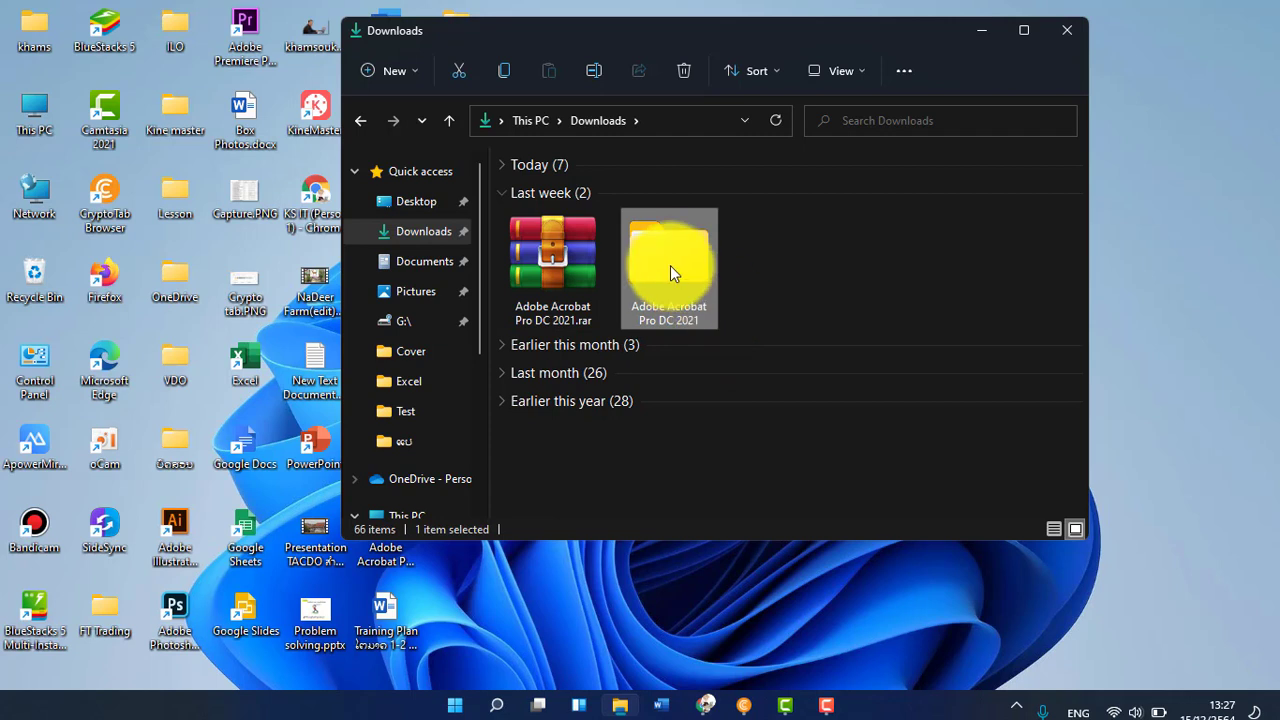
click(670, 258)
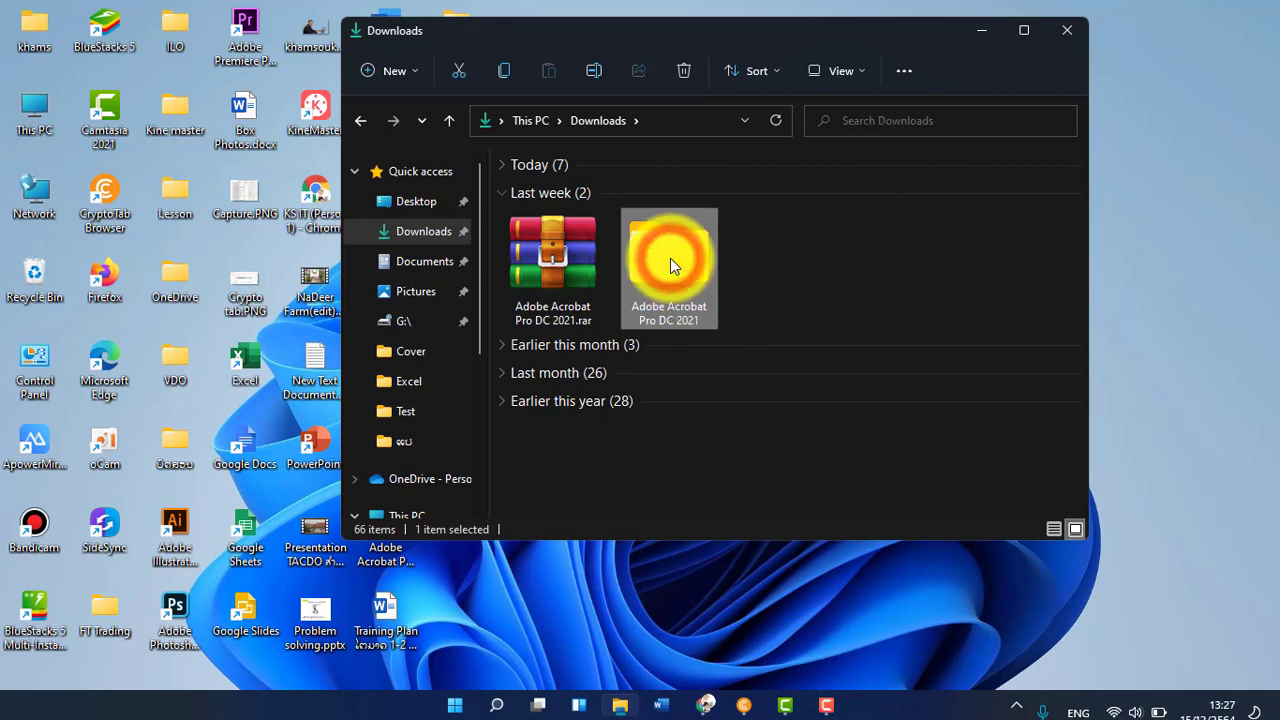
double_click(670, 258)
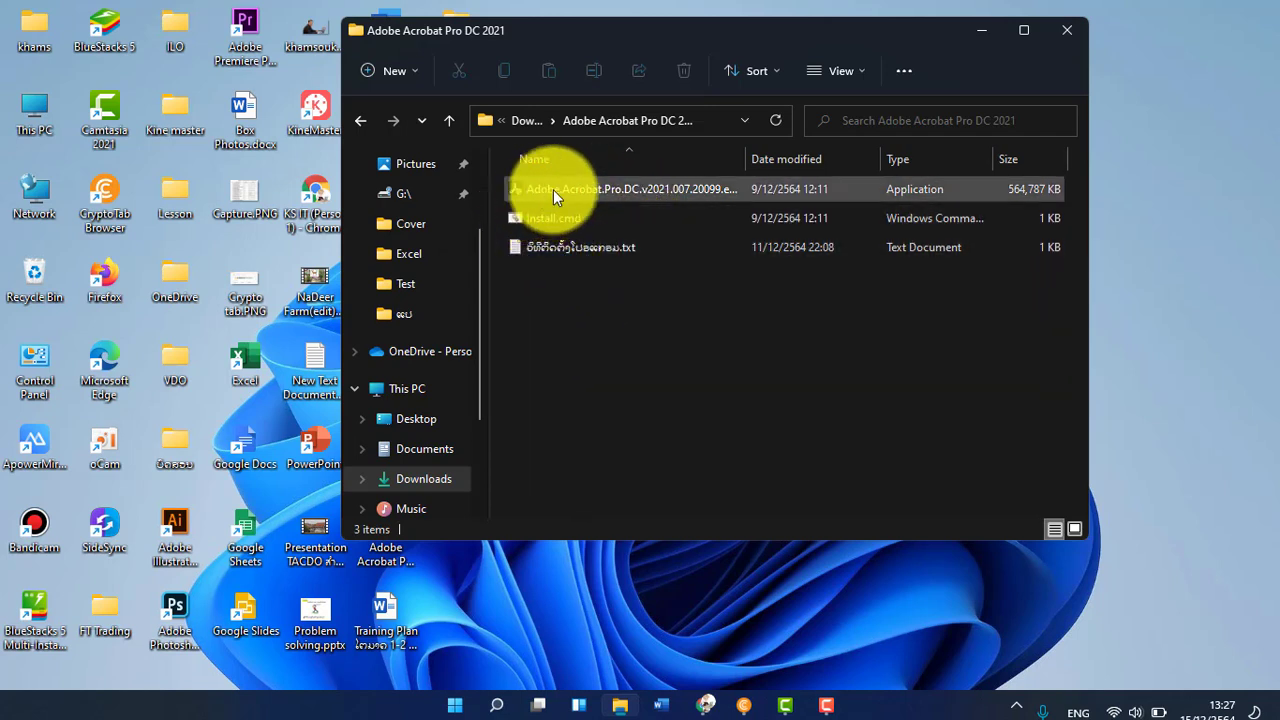
click(600, 189)
click(551, 224)
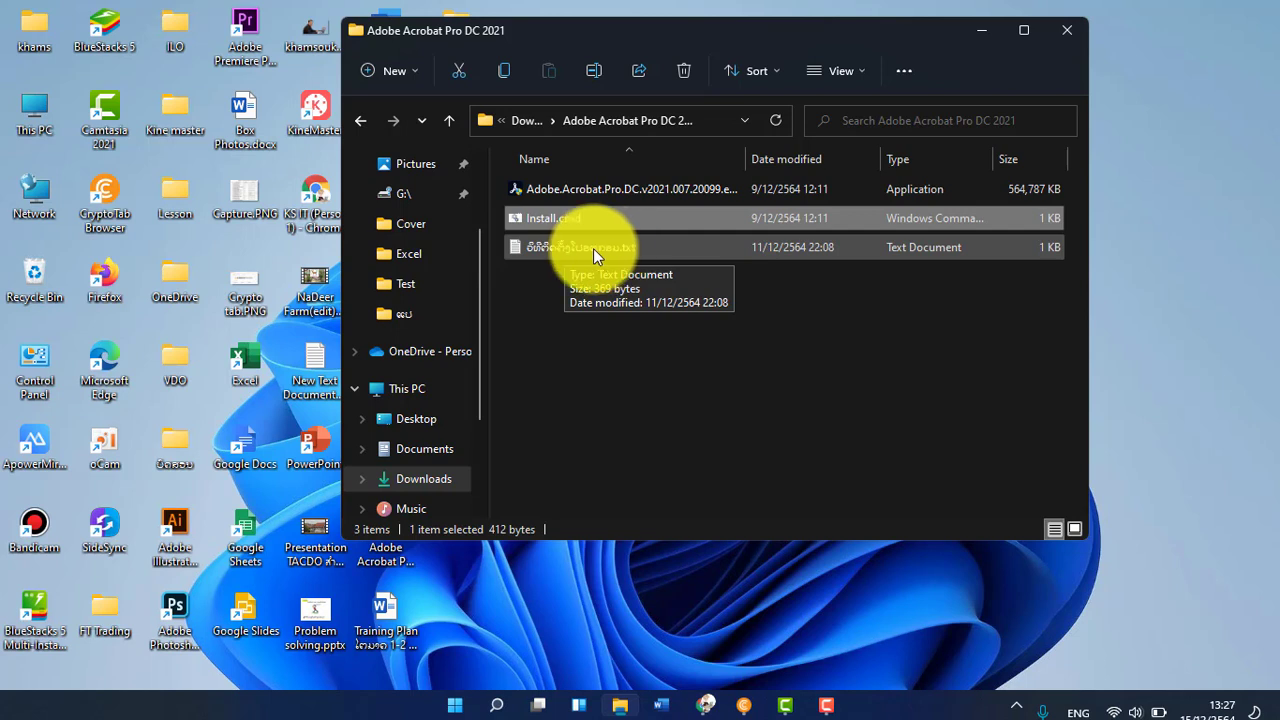
Step: Run the Adobe.Acrobat.Pro.DC.v2021.007.20099 application as administrator and unpack it to the default temporary folder
click(548, 192)
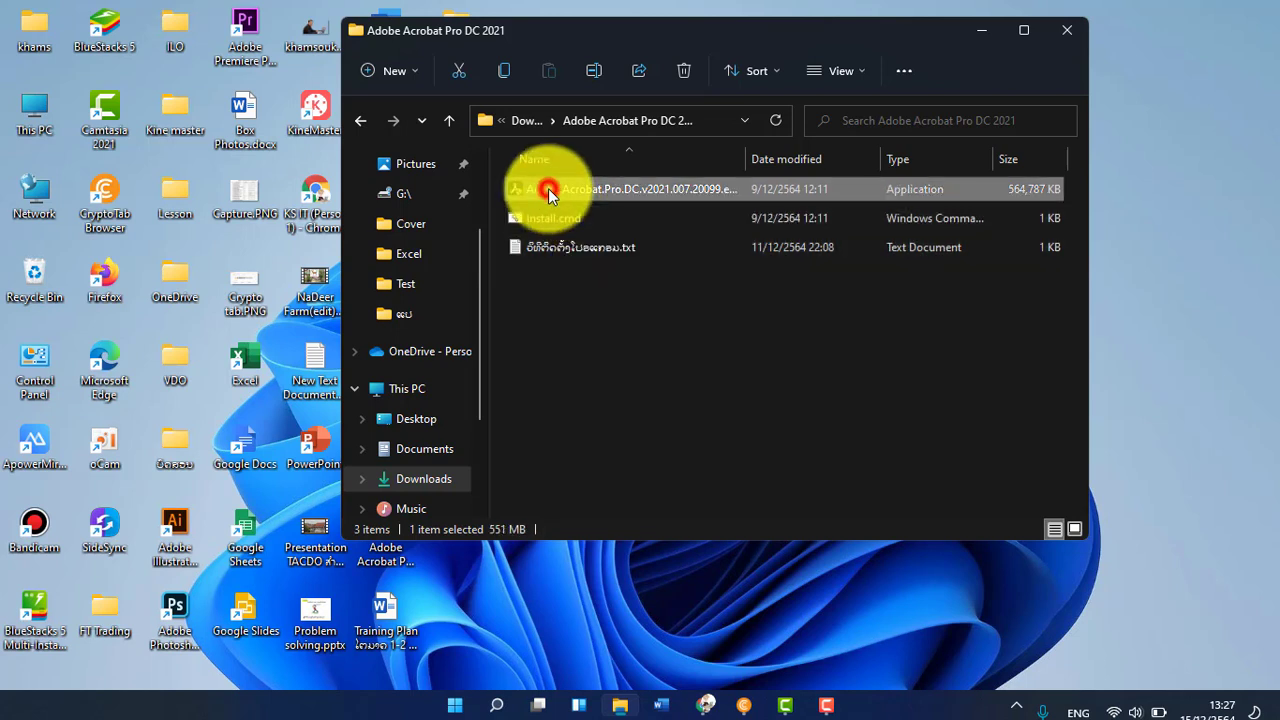
right_click(606, 190)
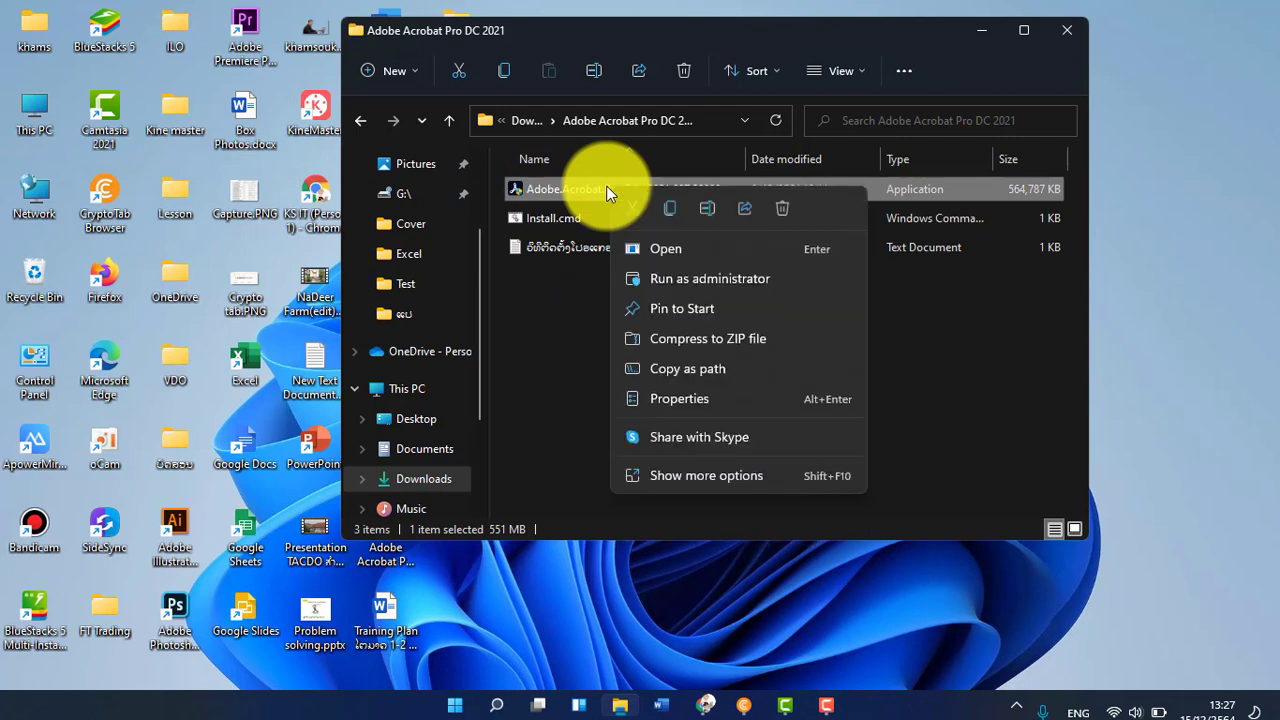
click(765, 280)
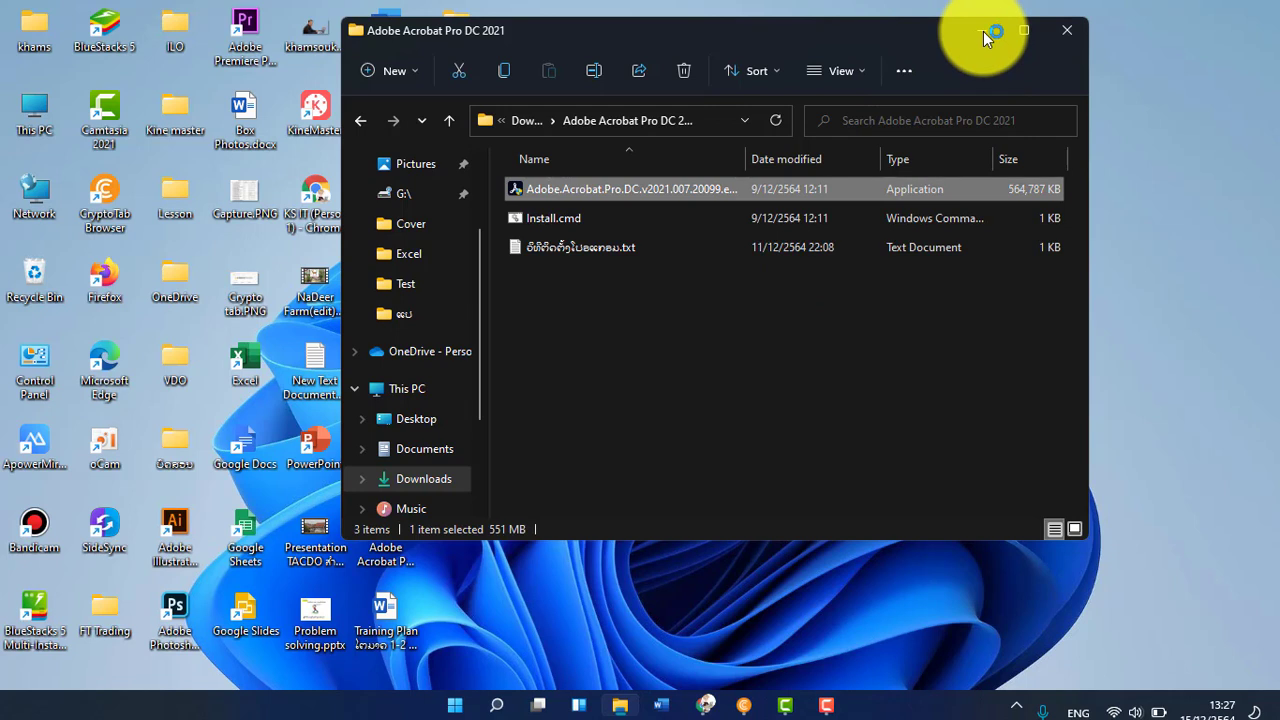
click(774, 367)
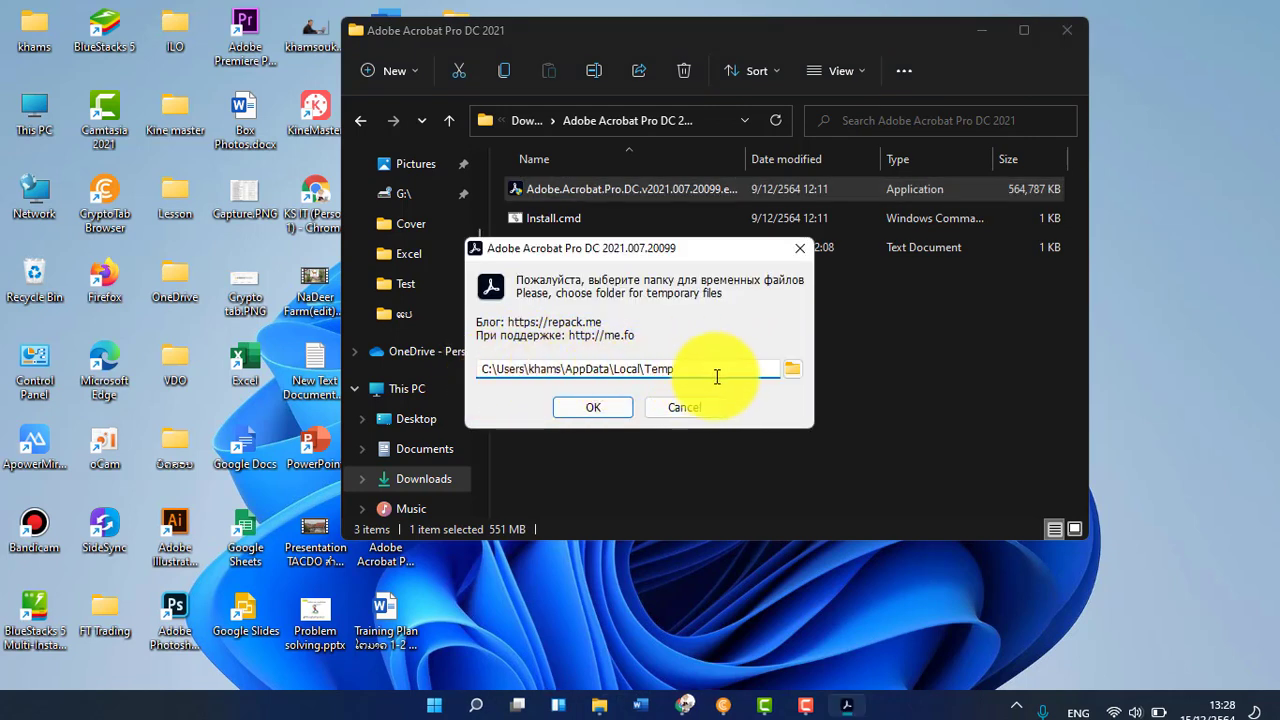
click(592, 408)
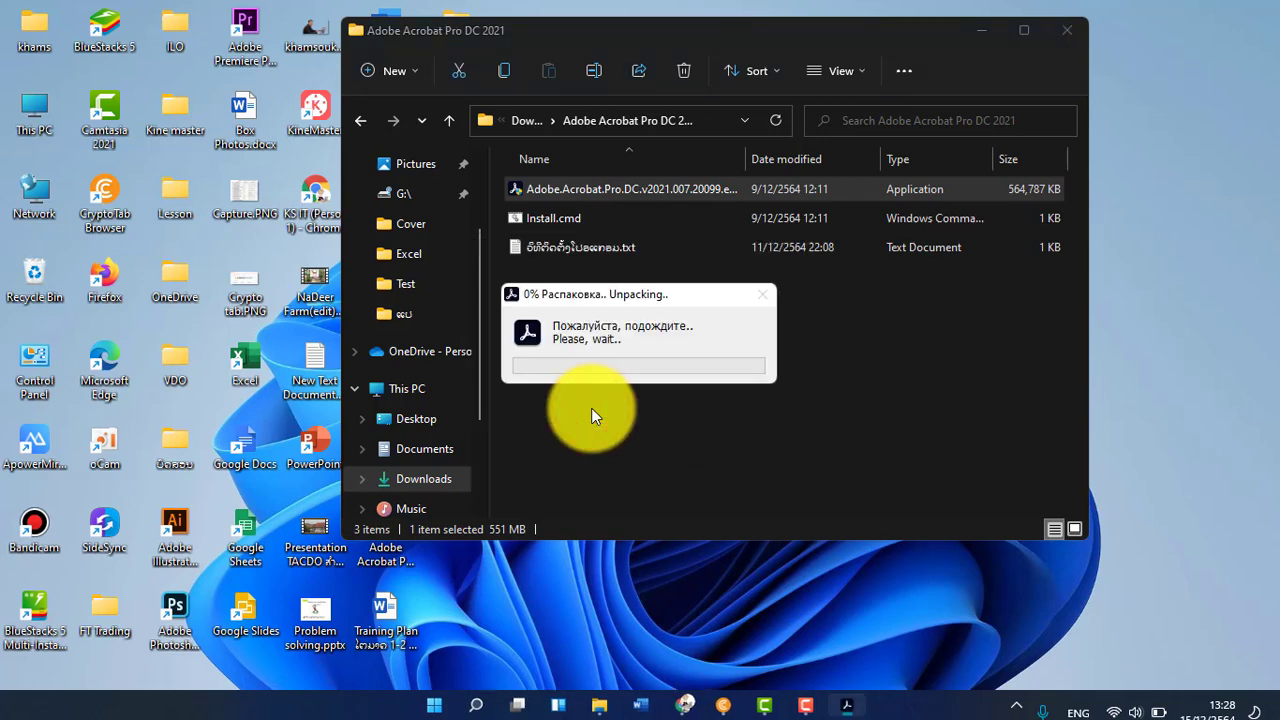
click(983, 30)
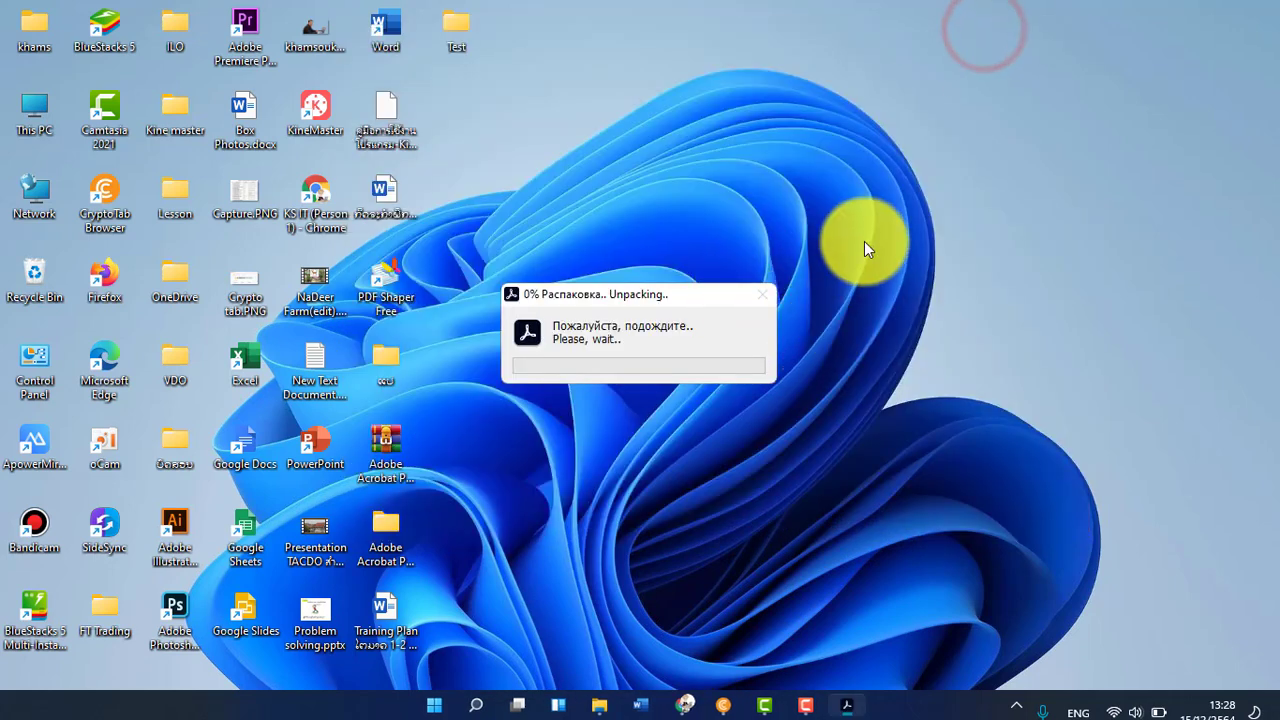
right_click(858, 127)
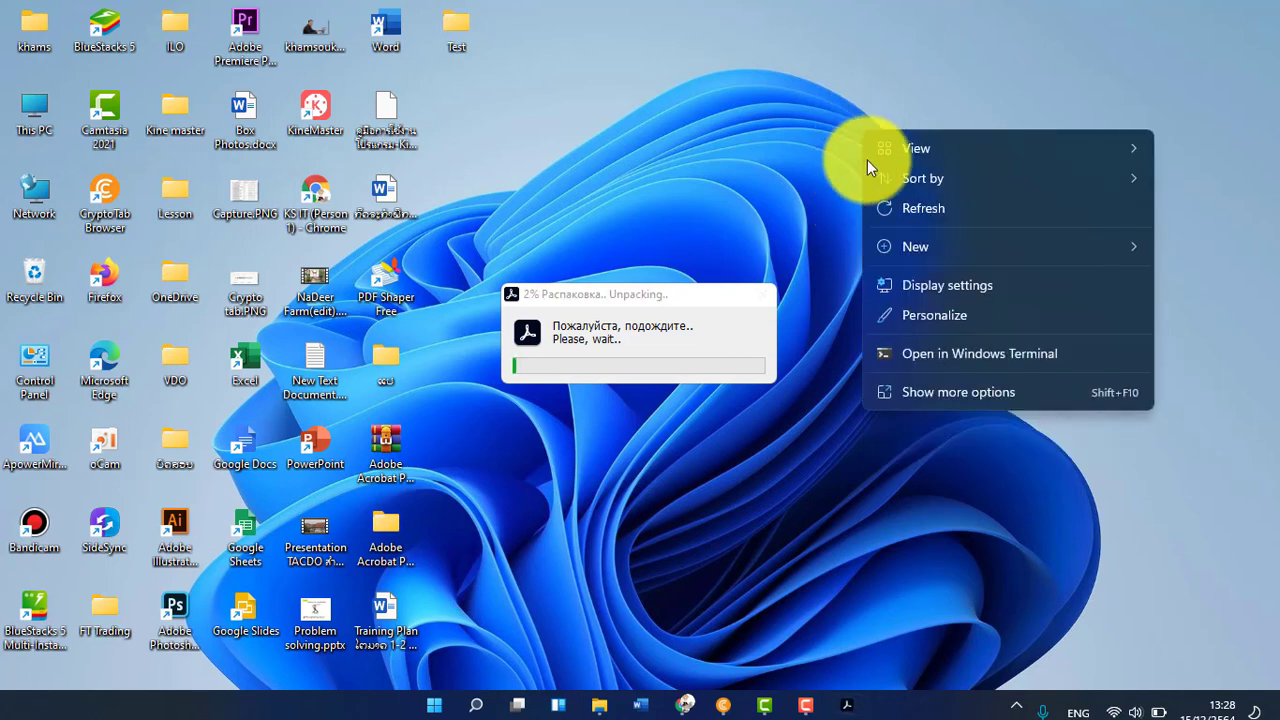
click(943, 212)
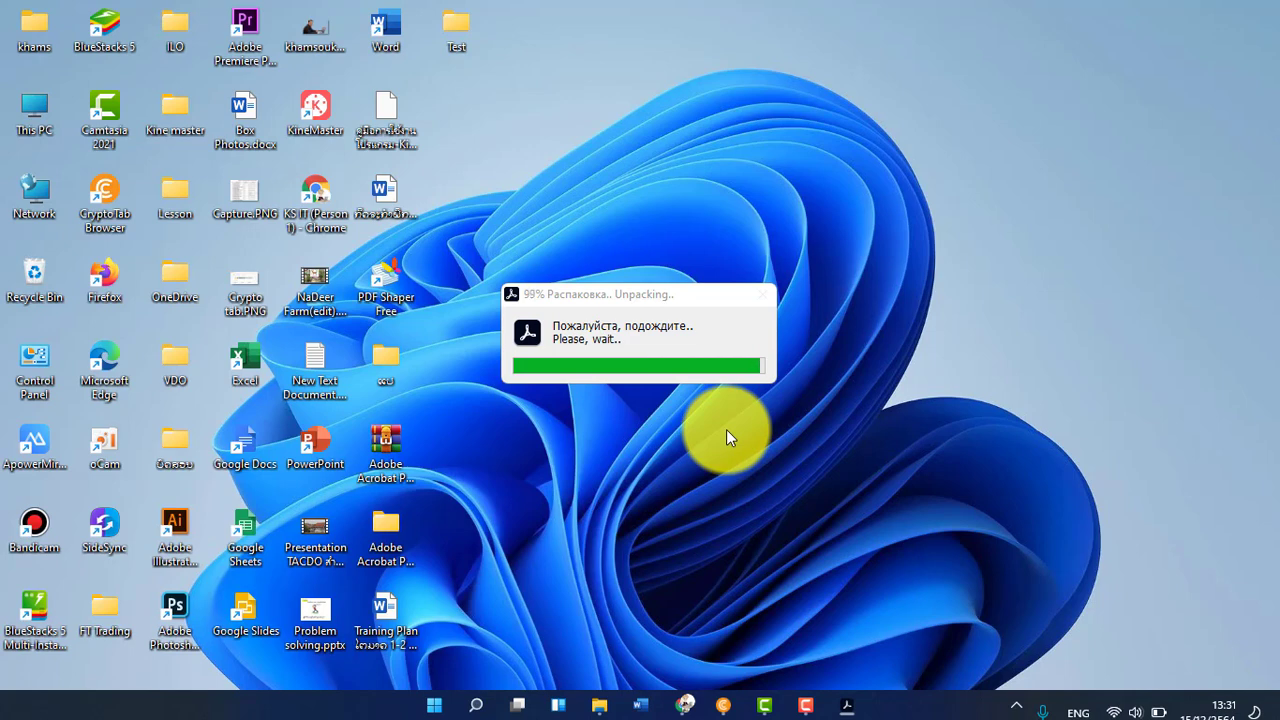
right_click(723, 114)
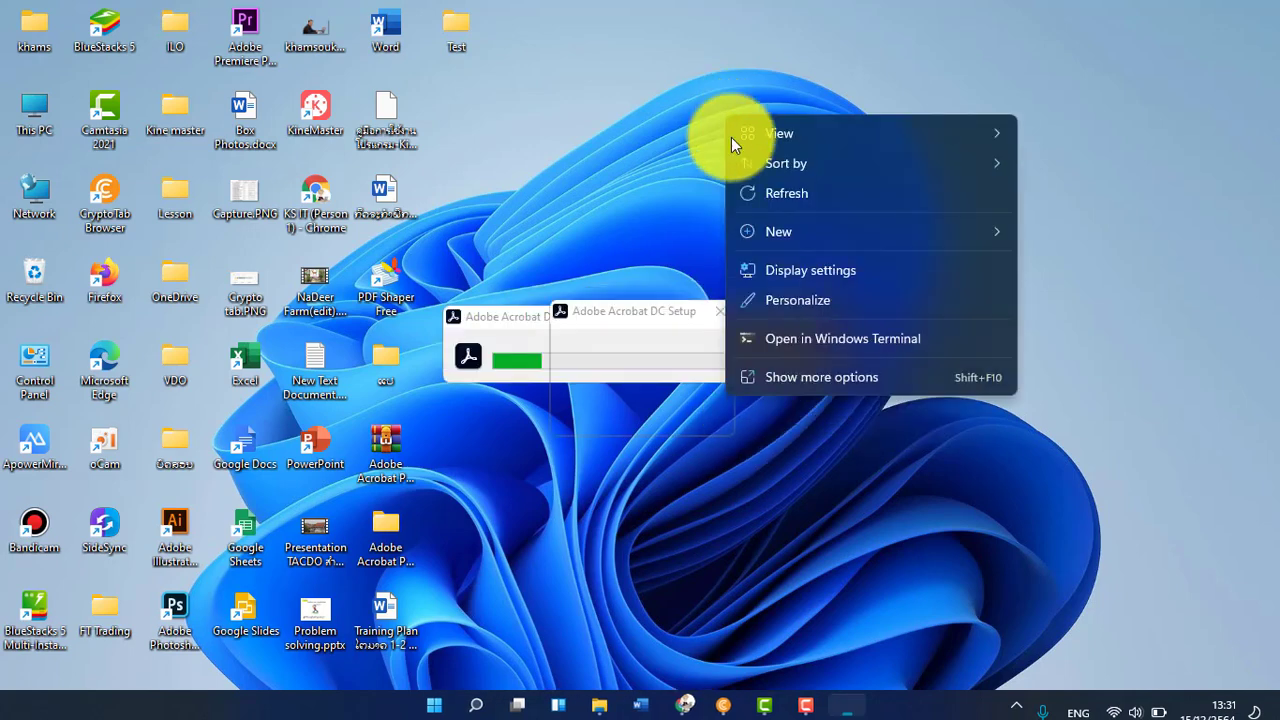
click(785, 193)
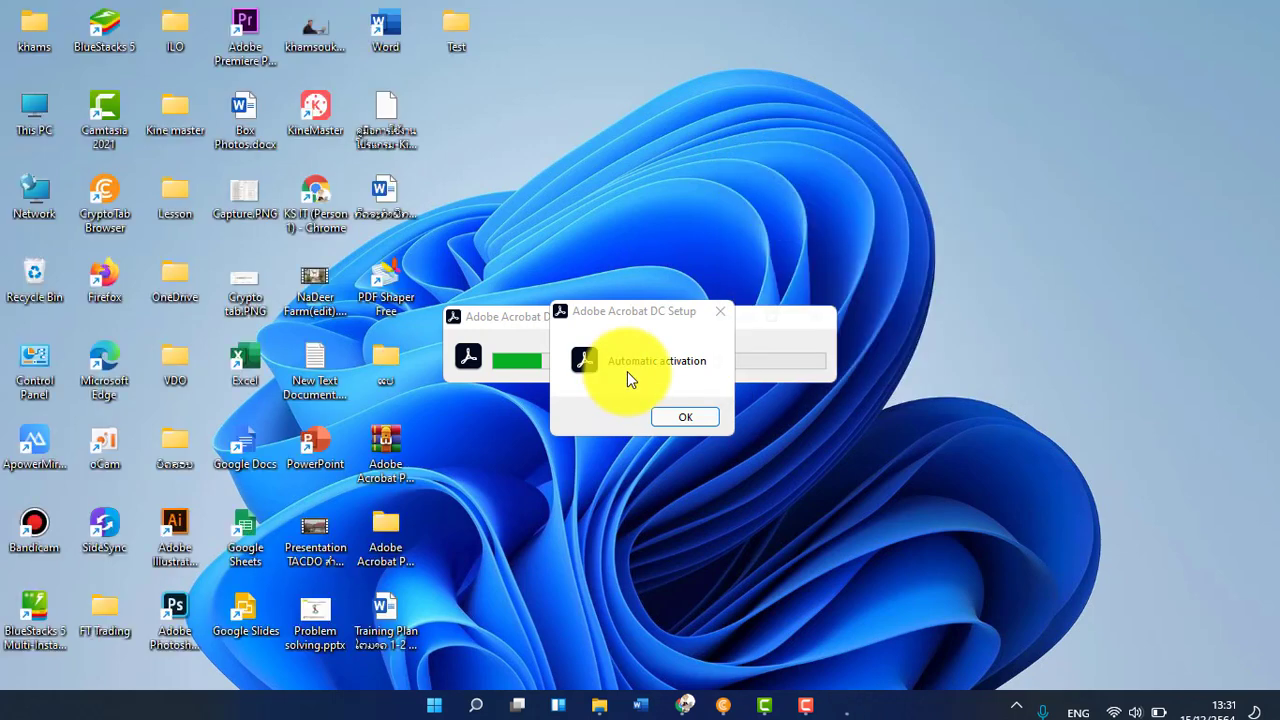
Step: Accept automatic activation and complete the Adobe Acrobat DC installation, keeping it as the default PDF viewer
click(681, 418)
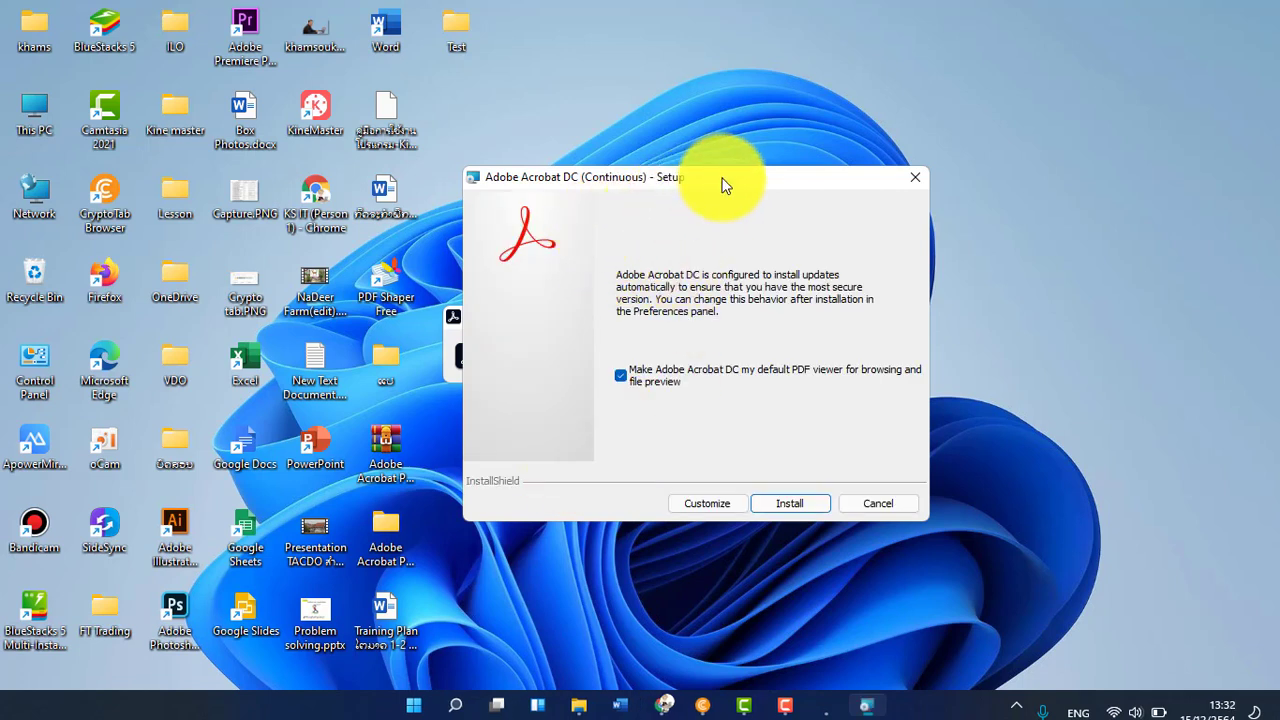
click(795, 505)
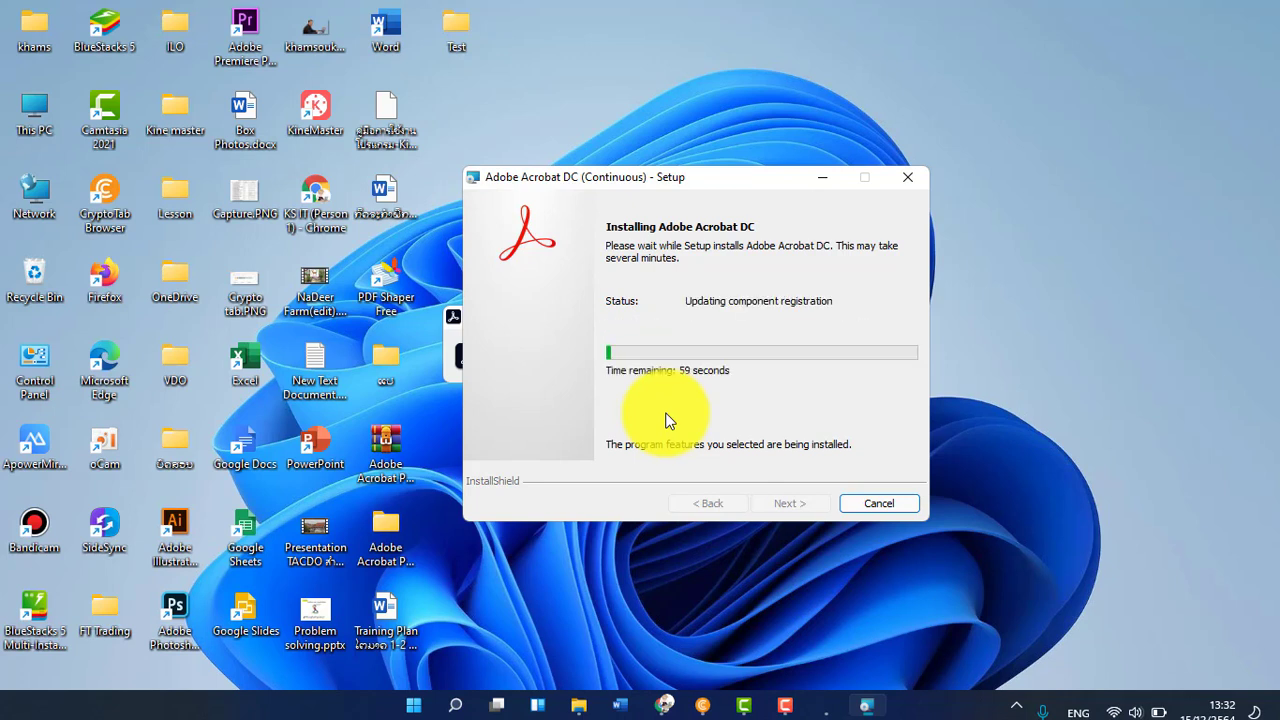
click(681, 77)
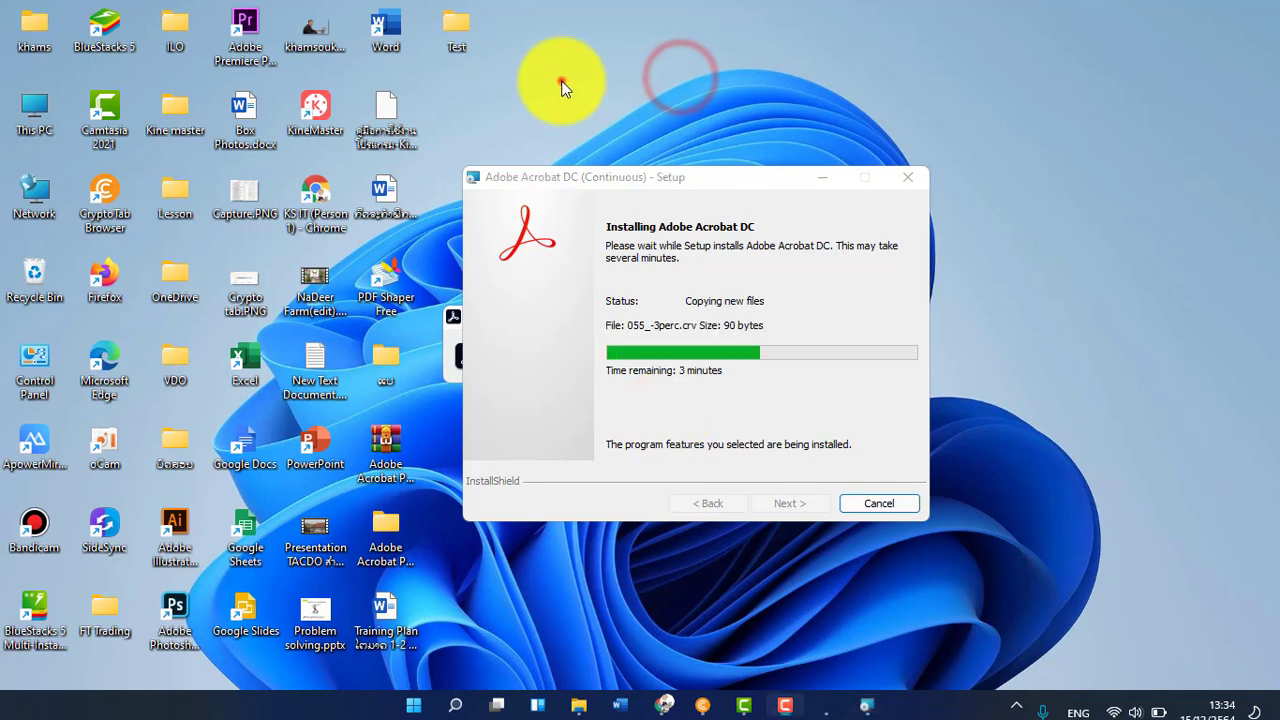
click(562, 80)
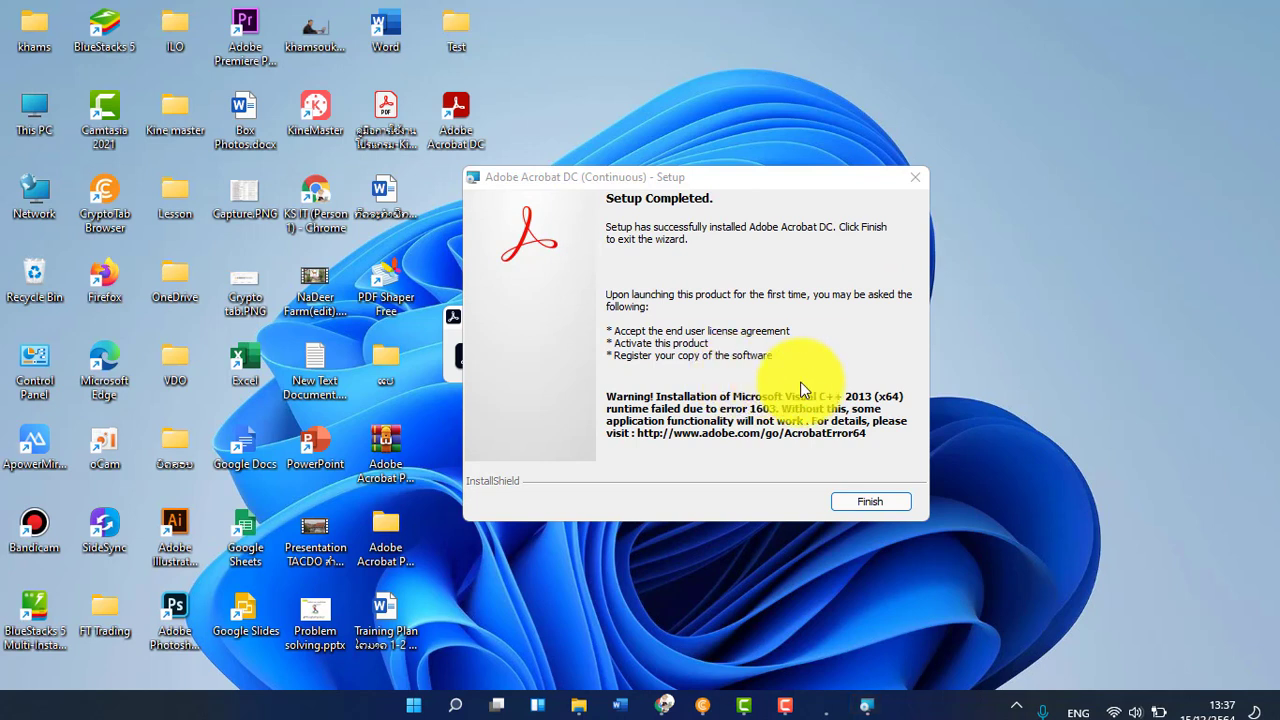
click(870, 504)
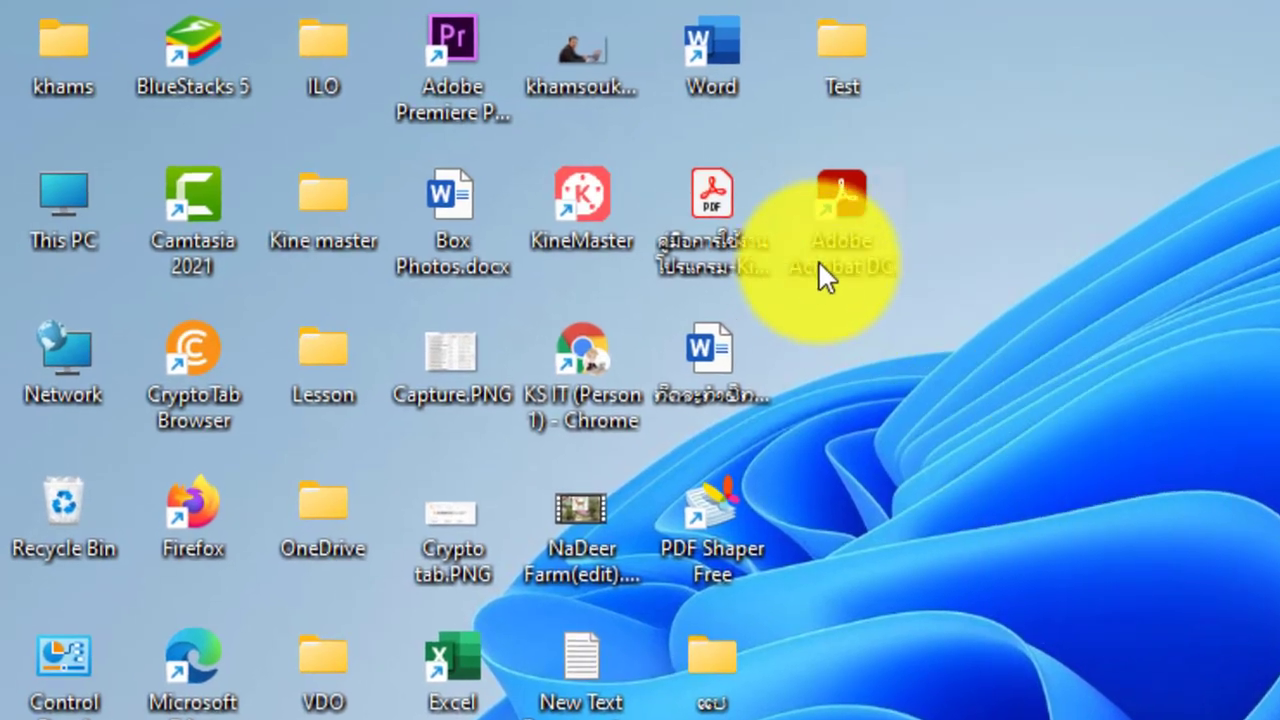
Step: Launch the installed Adobe Acrobat DC from the desktop
double_click(456, 107)
click(955, 310)
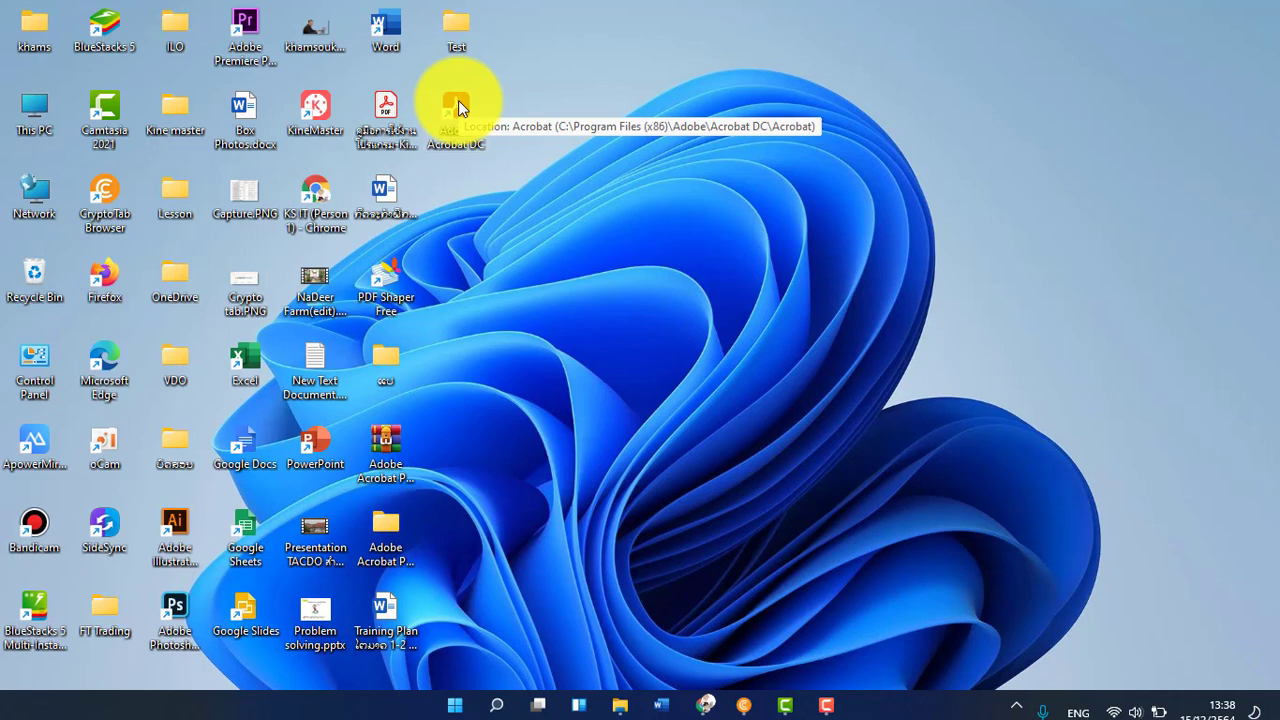
double_click(458, 100)
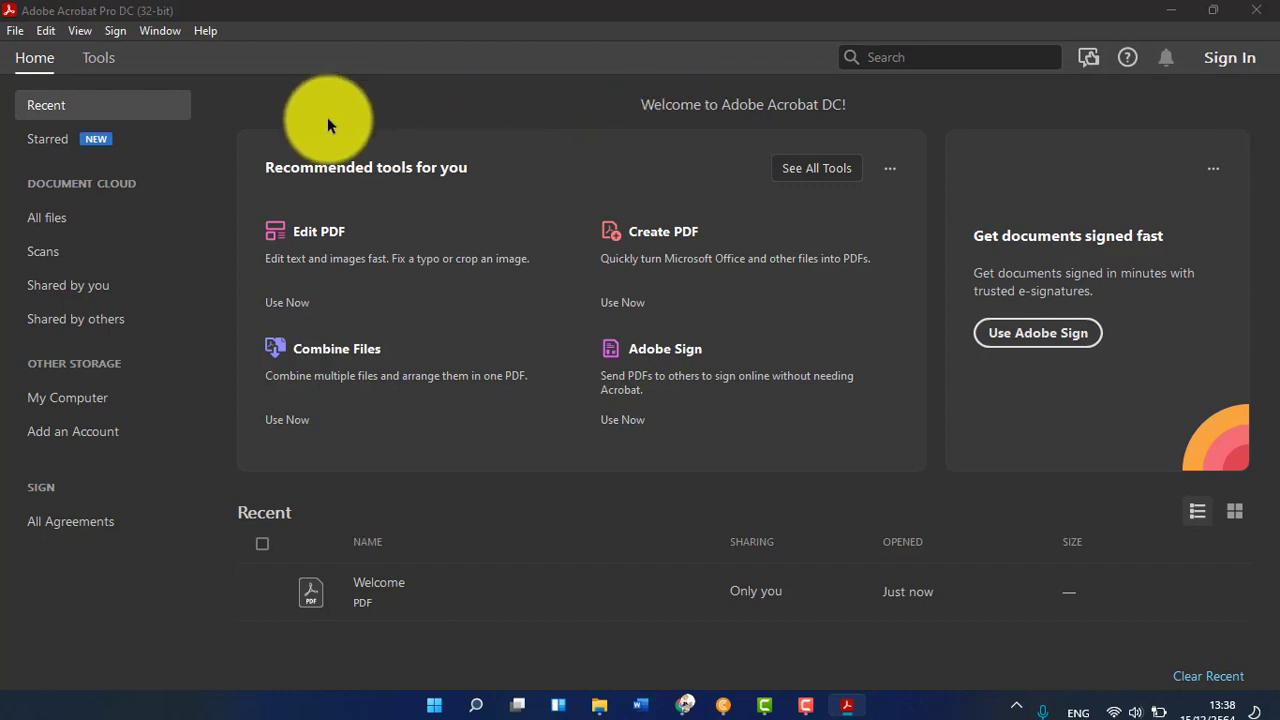
click(279, 88)
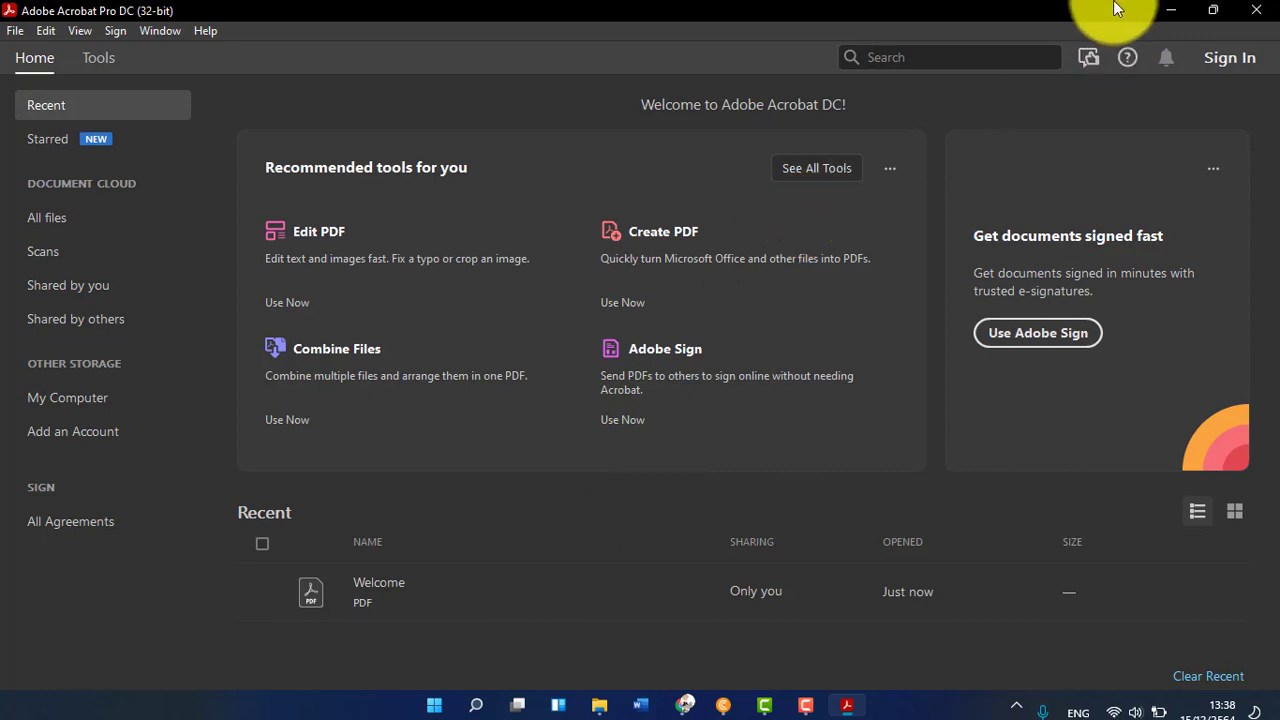
Step: Open ບົດໂຄງການ1.pdf from the Test folder on the desktop in Adobe Acrobat
click(1175, 10)
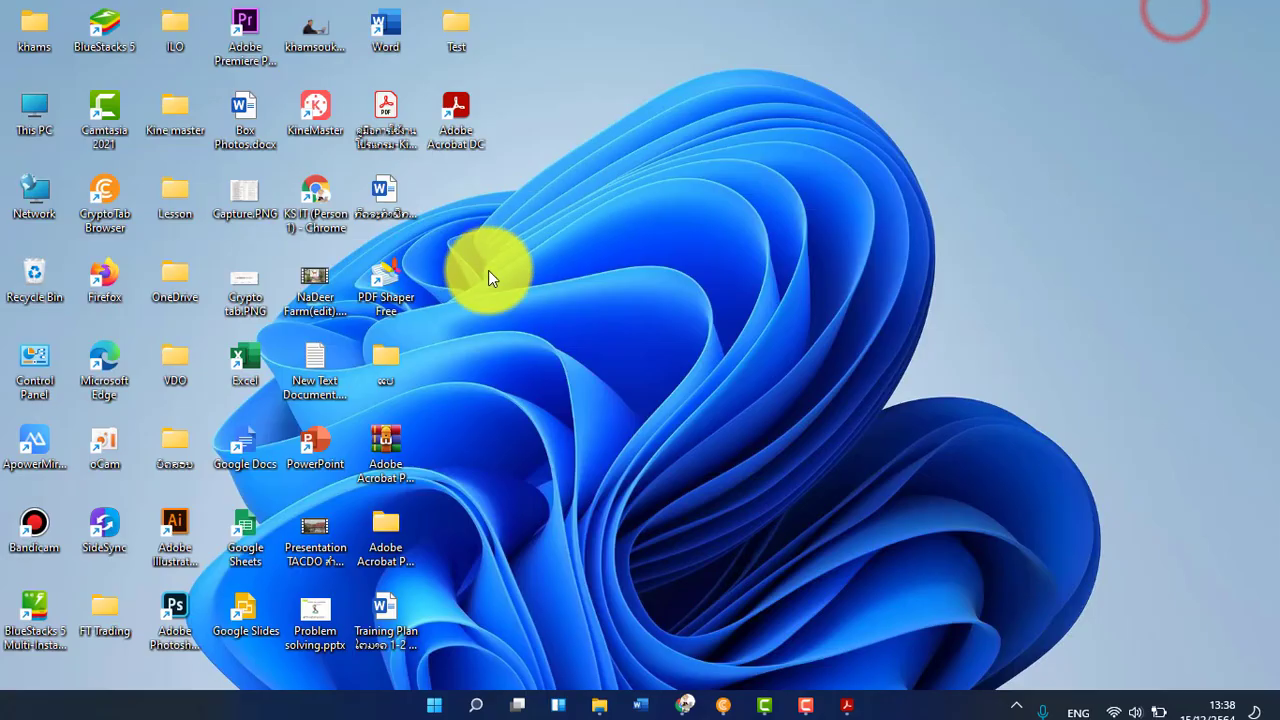
click(465, 35)
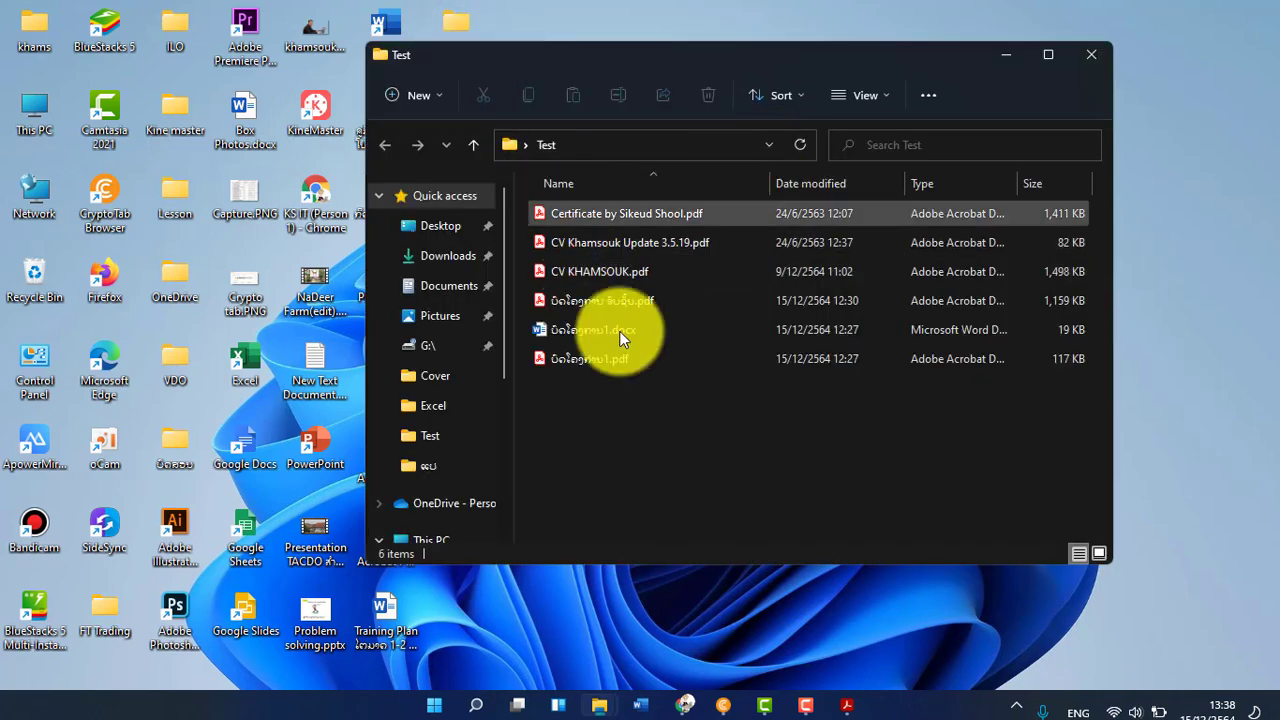
click(569, 361)
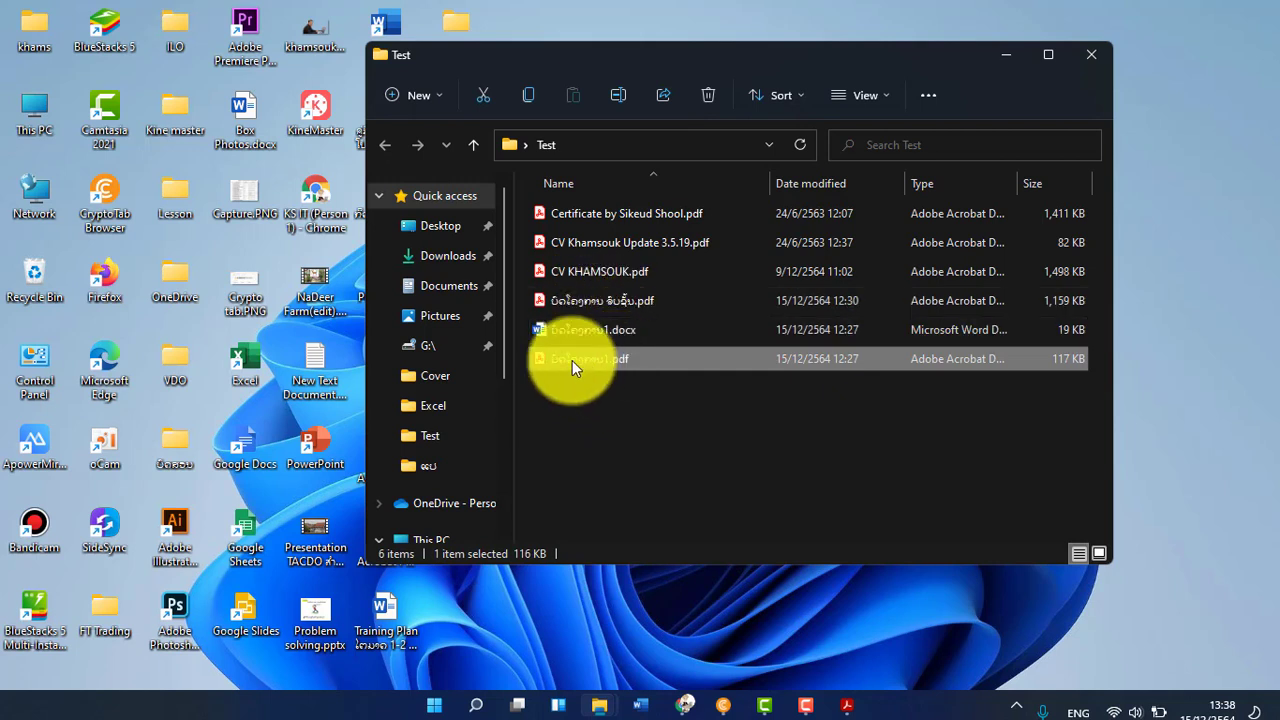
click(566, 358)
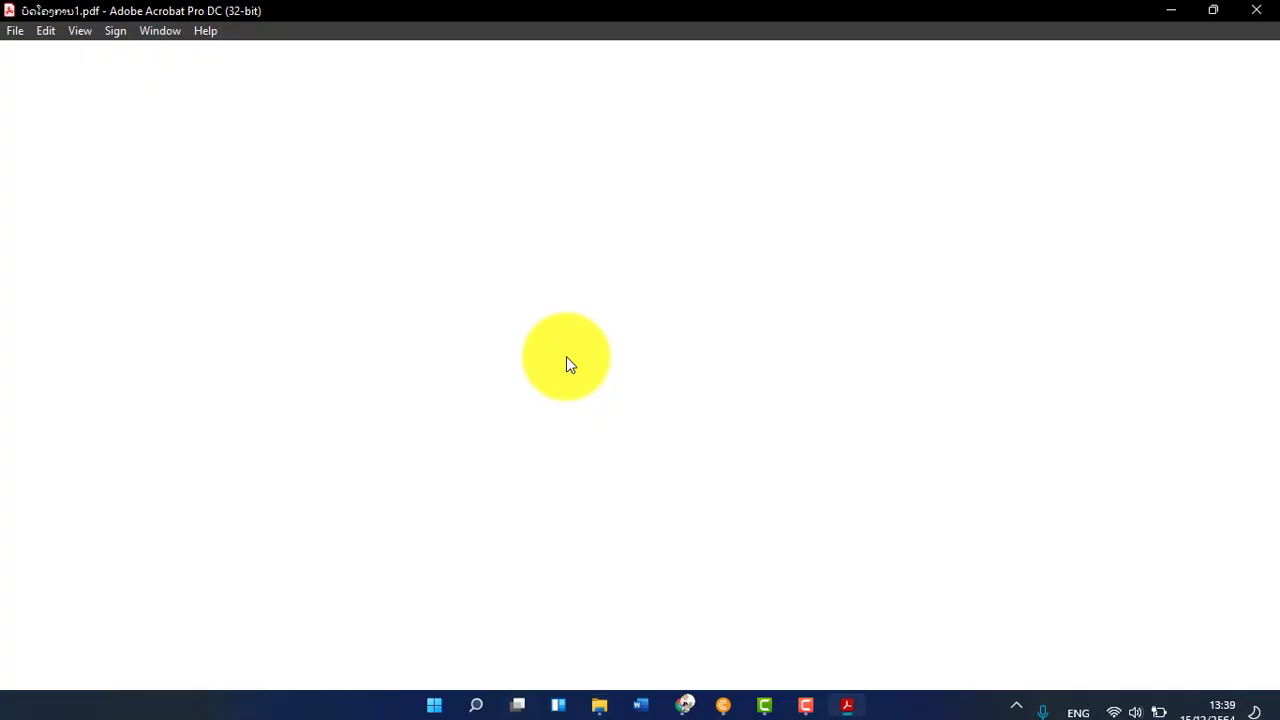
Step: View the other open PDF document, then return to ບົດໂຄງການ1.pdf to compare them
click(247, 58)
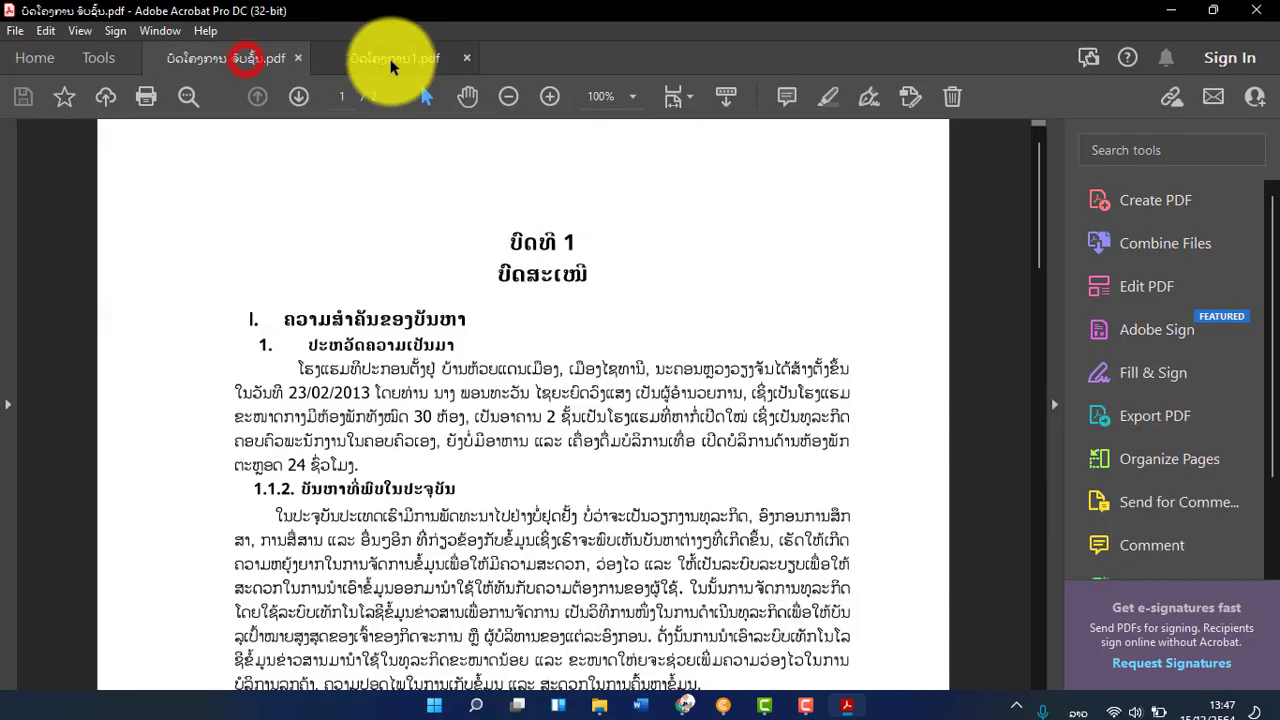
click(395, 60)
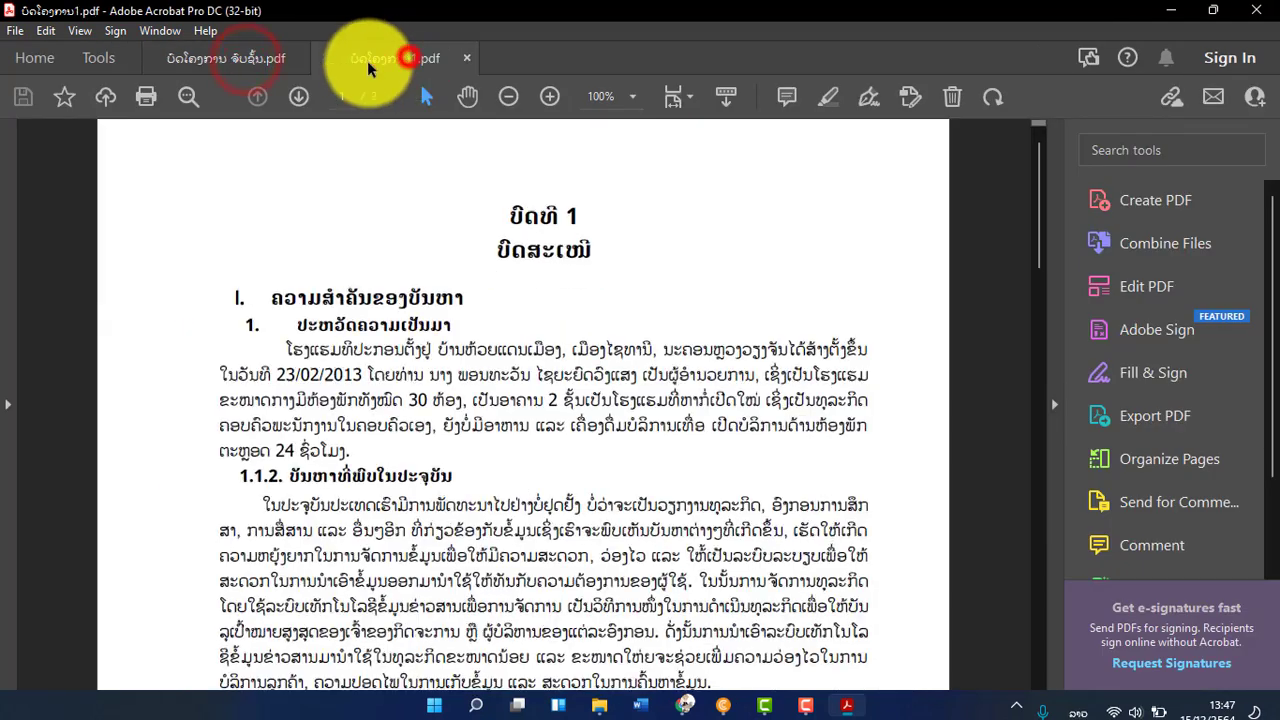
Step: Compare the first pages of ບົດໂຄງການ1.pdf and ບົດໂຄງການ ຈົບຊັ້ນ.pdf by alternating between them, ending on ບົດໂຄງການ ຈົບຊັ້ນ.pdf
click(249, 59)
click(385, 62)
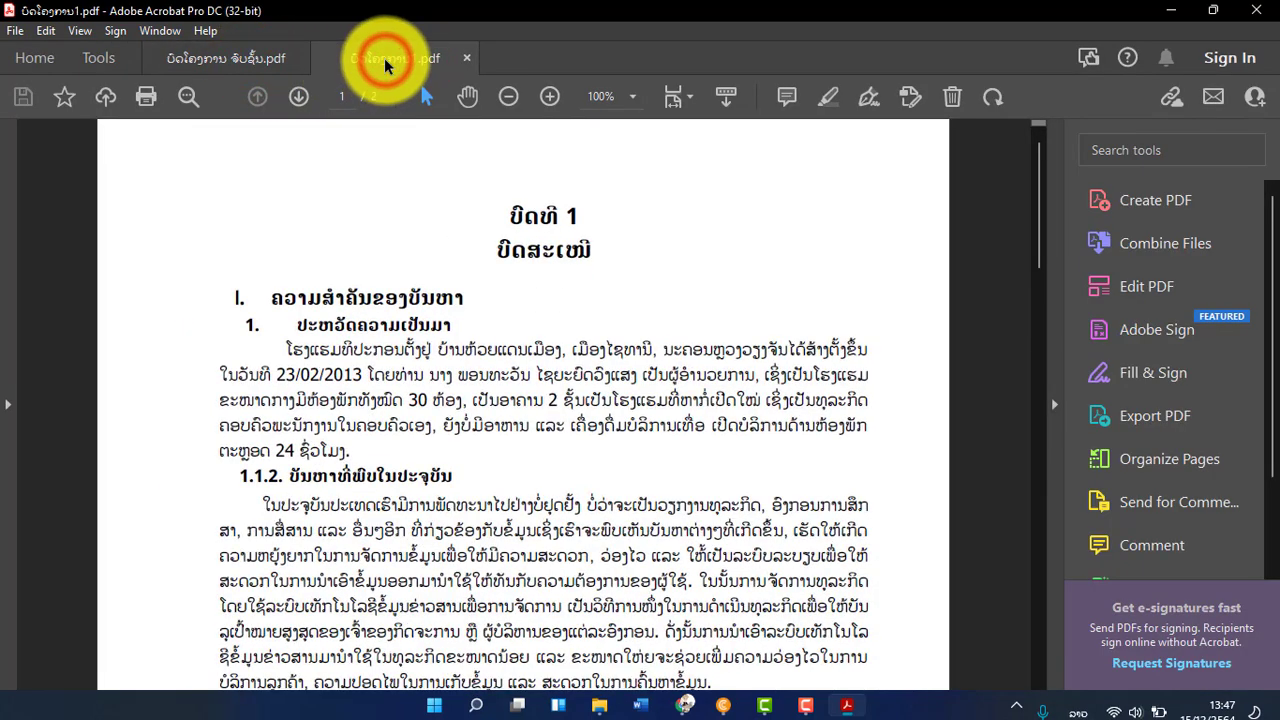
click(252, 56)
click(433, 62)
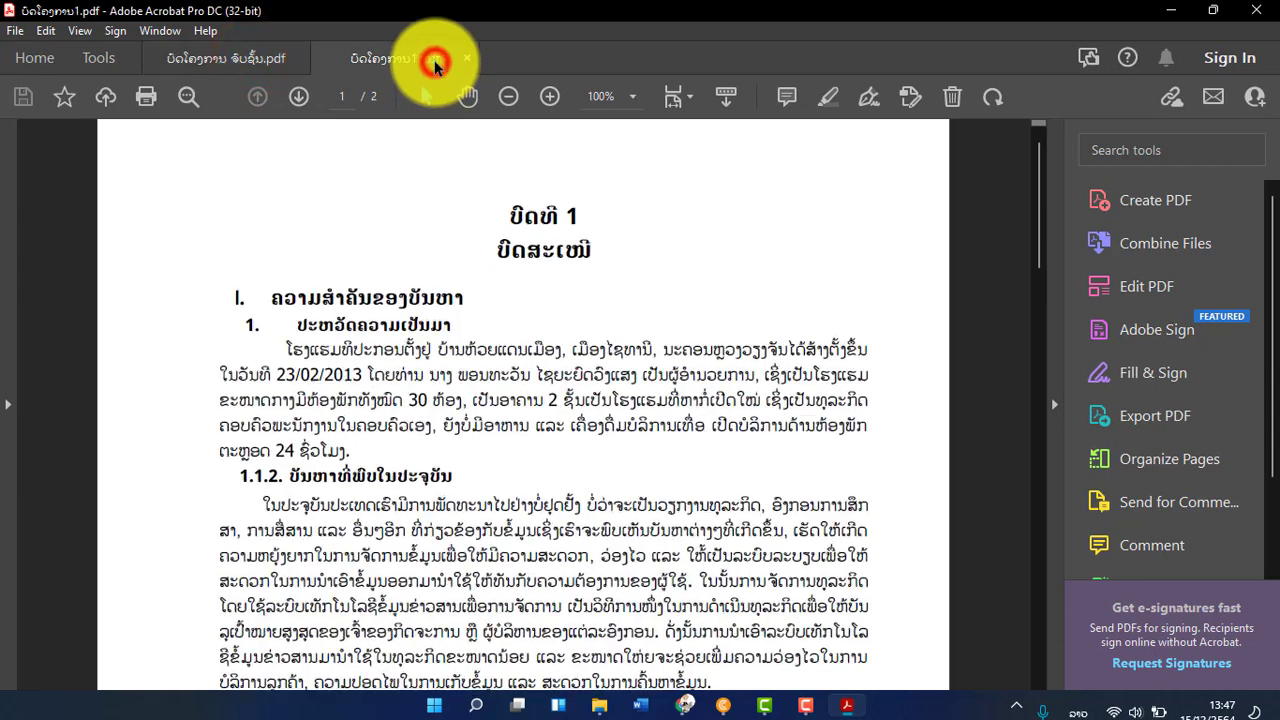
click(236, 57)
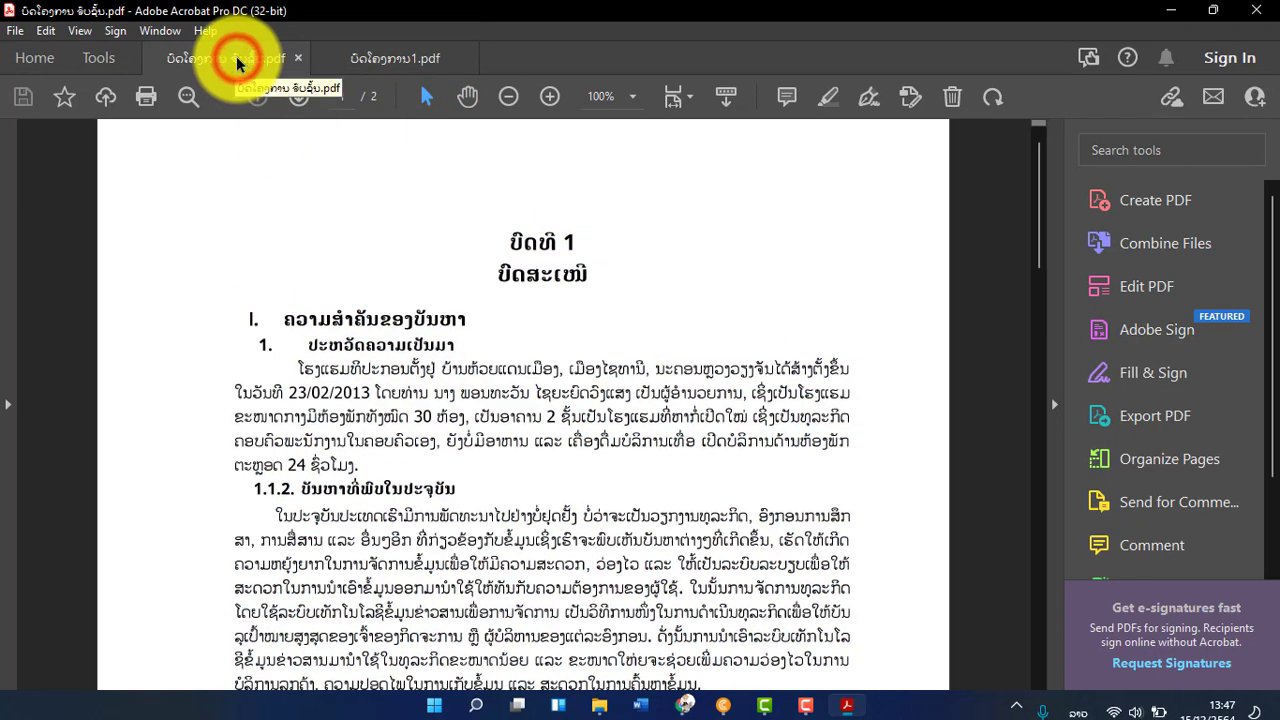
Step: Try to select the section I heading and the paragraphs below it on page 1 of ບົດໂຄງການ ຈົບຊັ້ນ.pdf
click(372, 322)
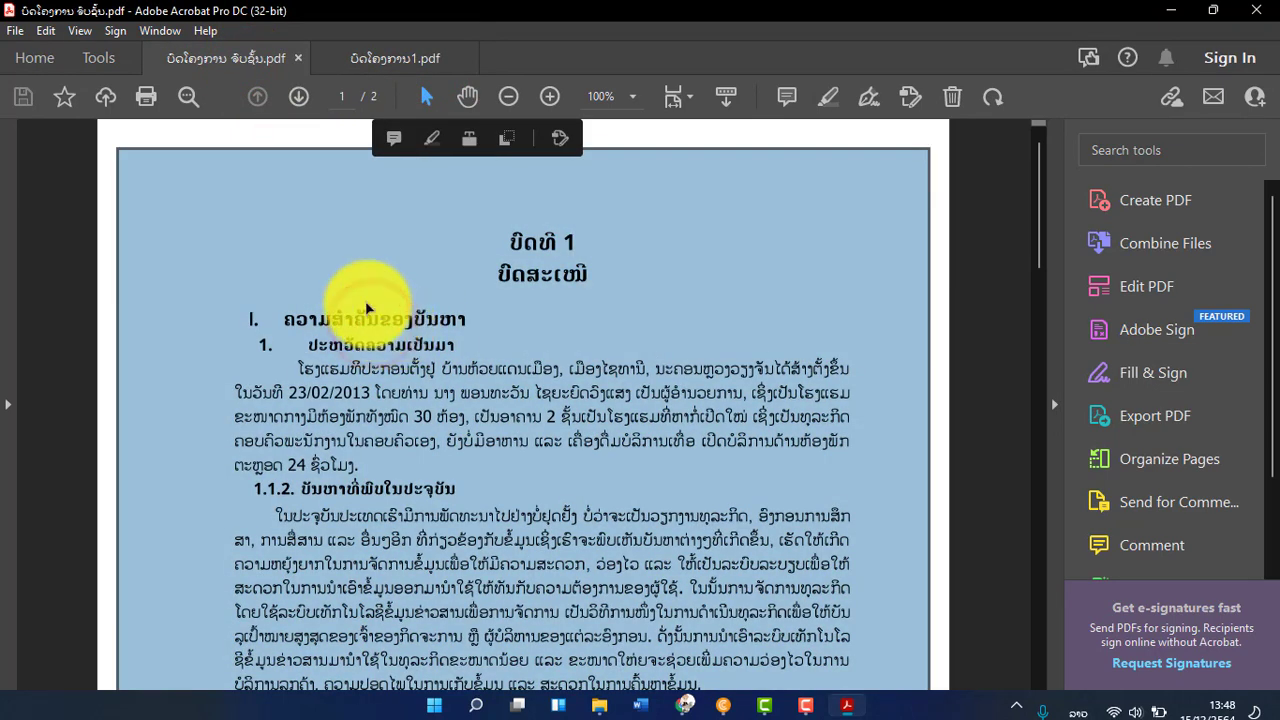
click(366, 320)
click(355, 318)
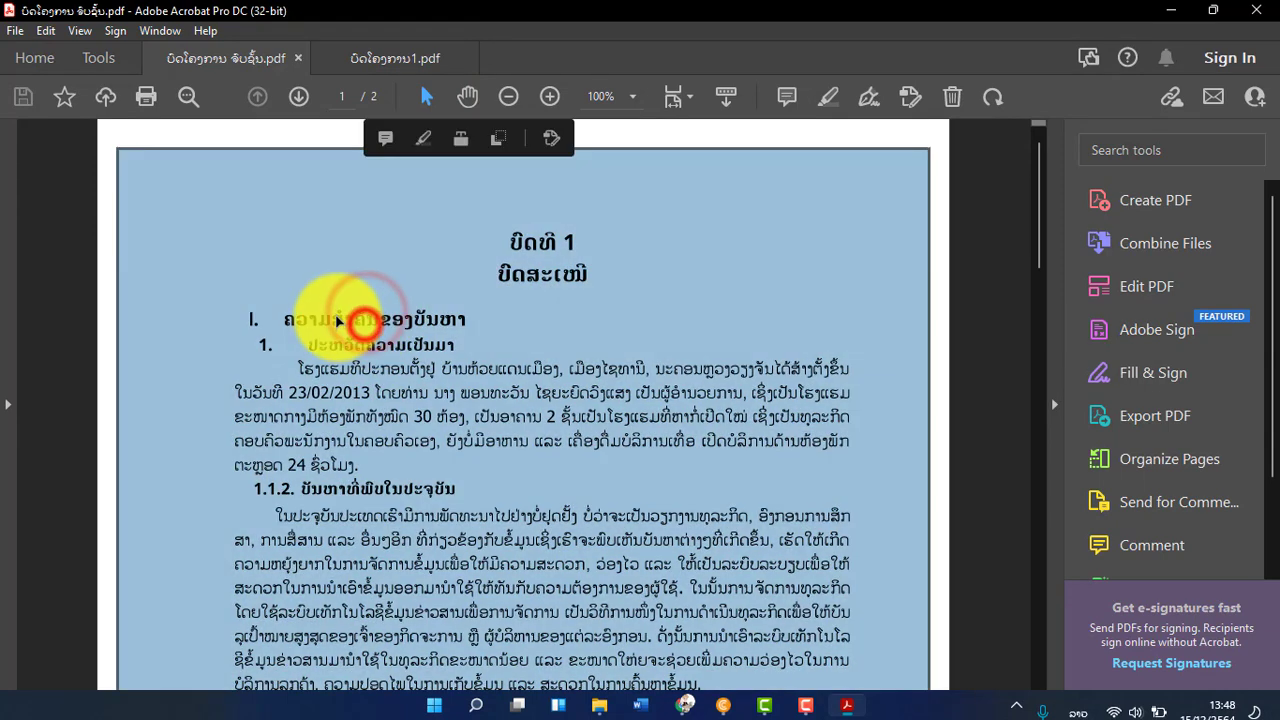
click(340, 315)
drag(342, 315, 713, 548)
click(303, 394)
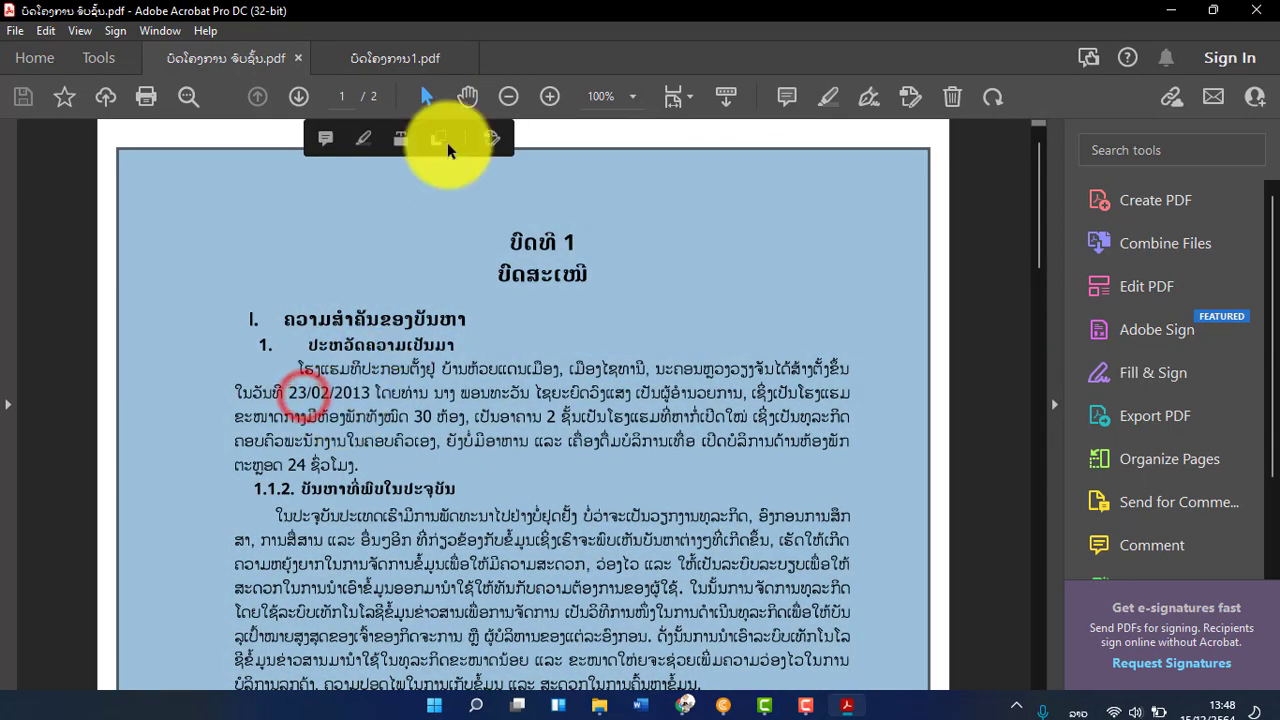
Step: In ບົດໂຄງການ1.pdf, select section I through its first paragraph, repeat the selection into section 1.1.2, and clear it
click(394, 57)
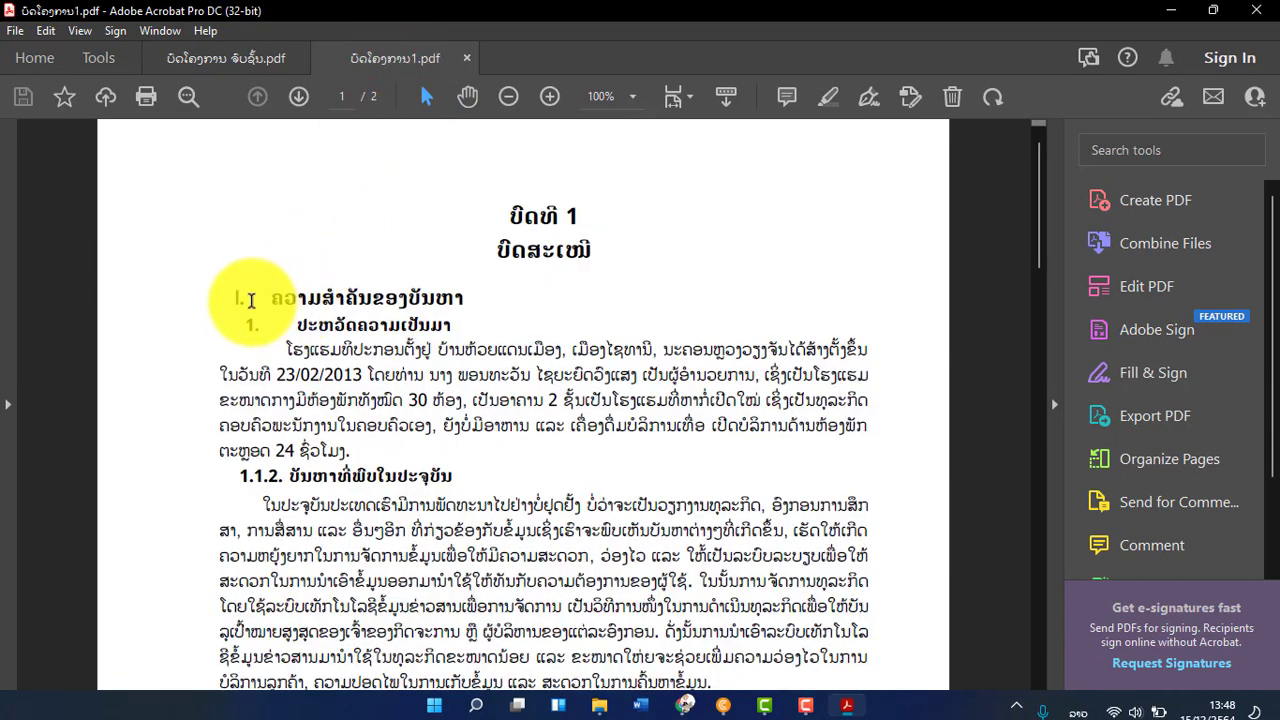
drag(233, 297, 348, 452)
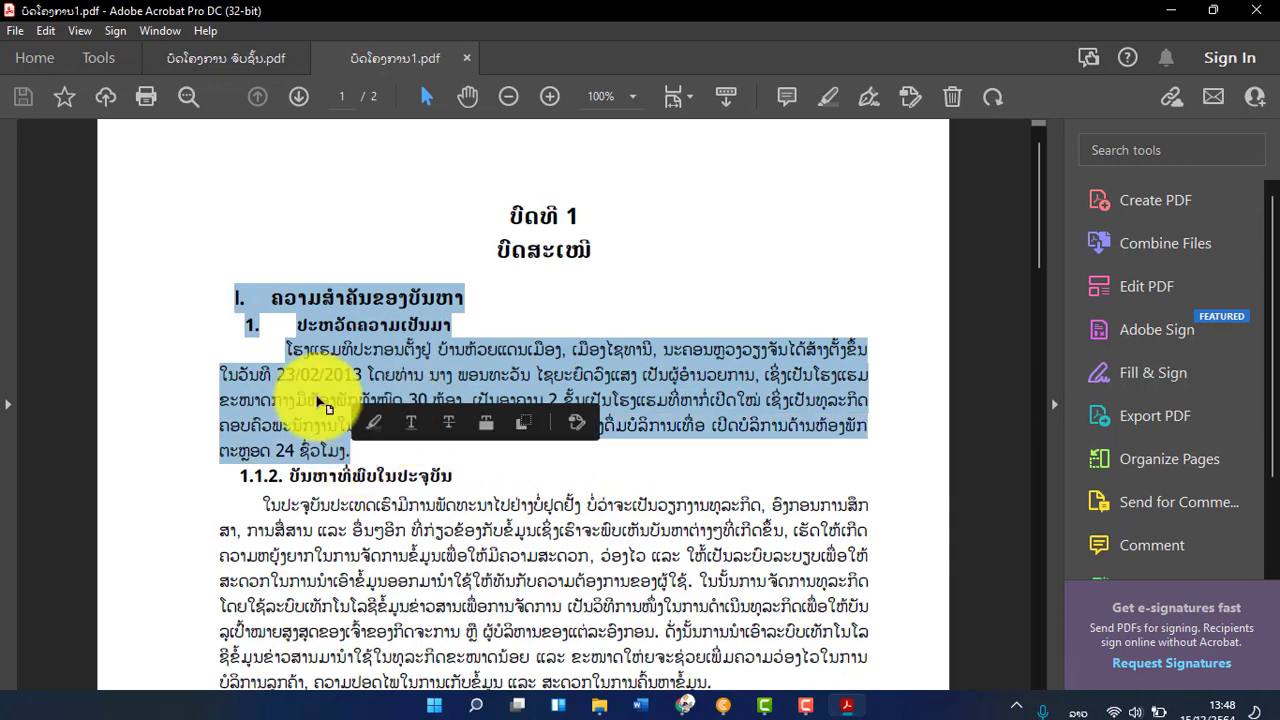
right_click(350, 347)
click(405, 369)
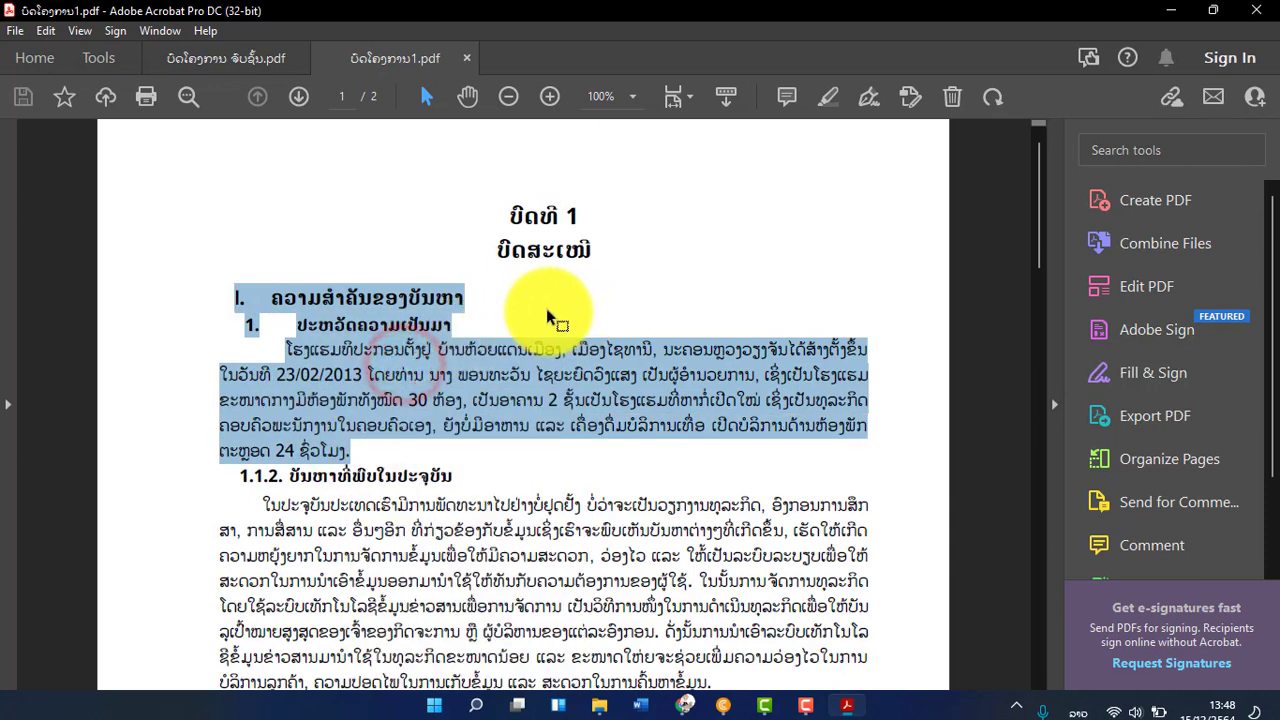
click(465, 405)
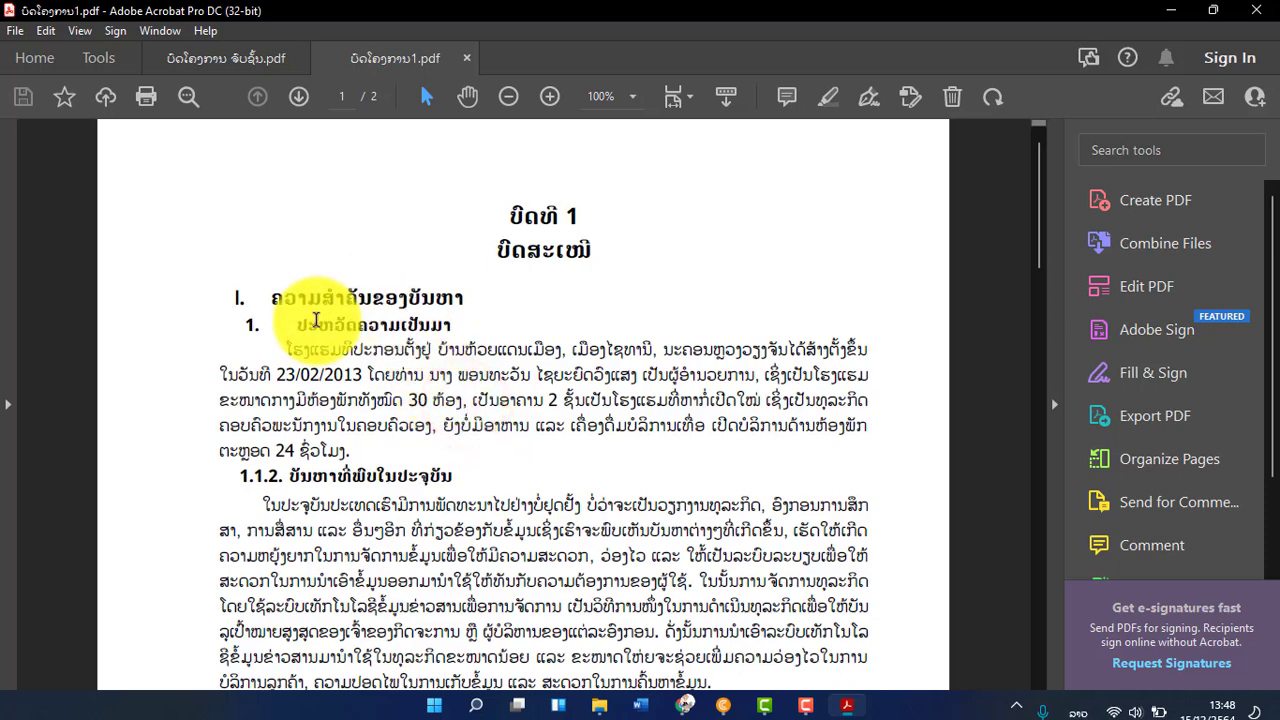
drag(230, 292, 534, 492)
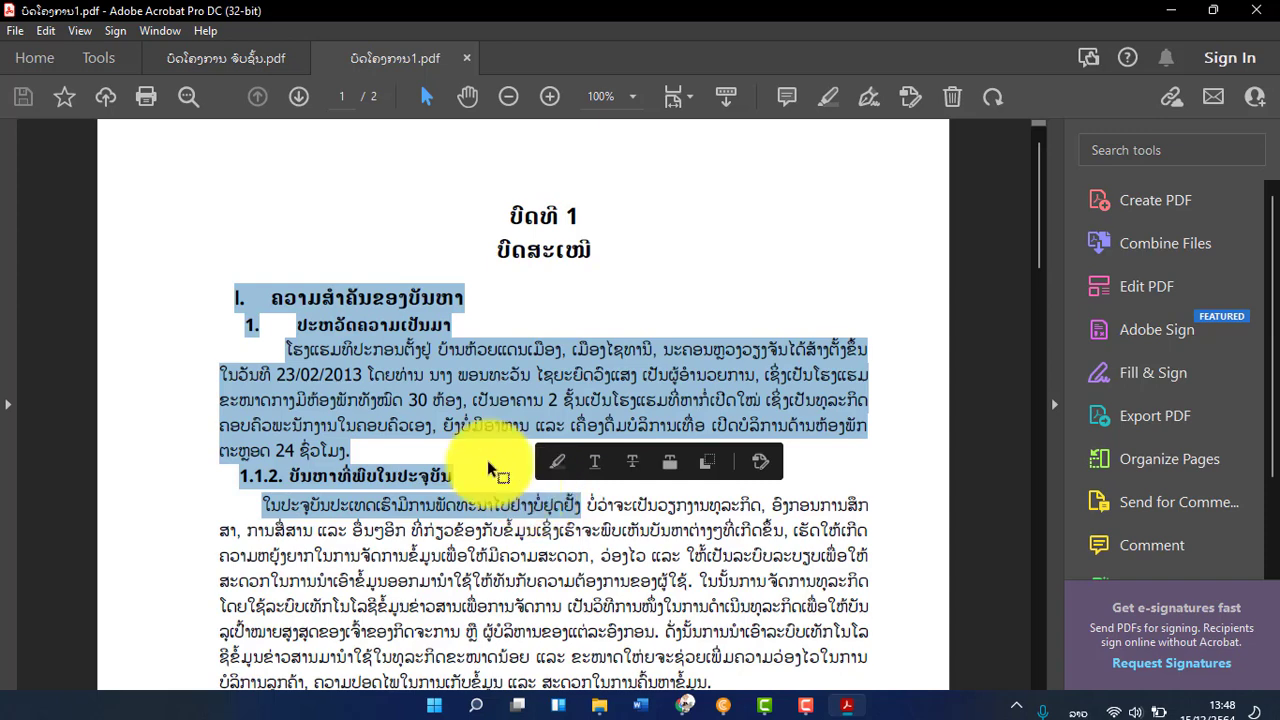
click(475, 310)
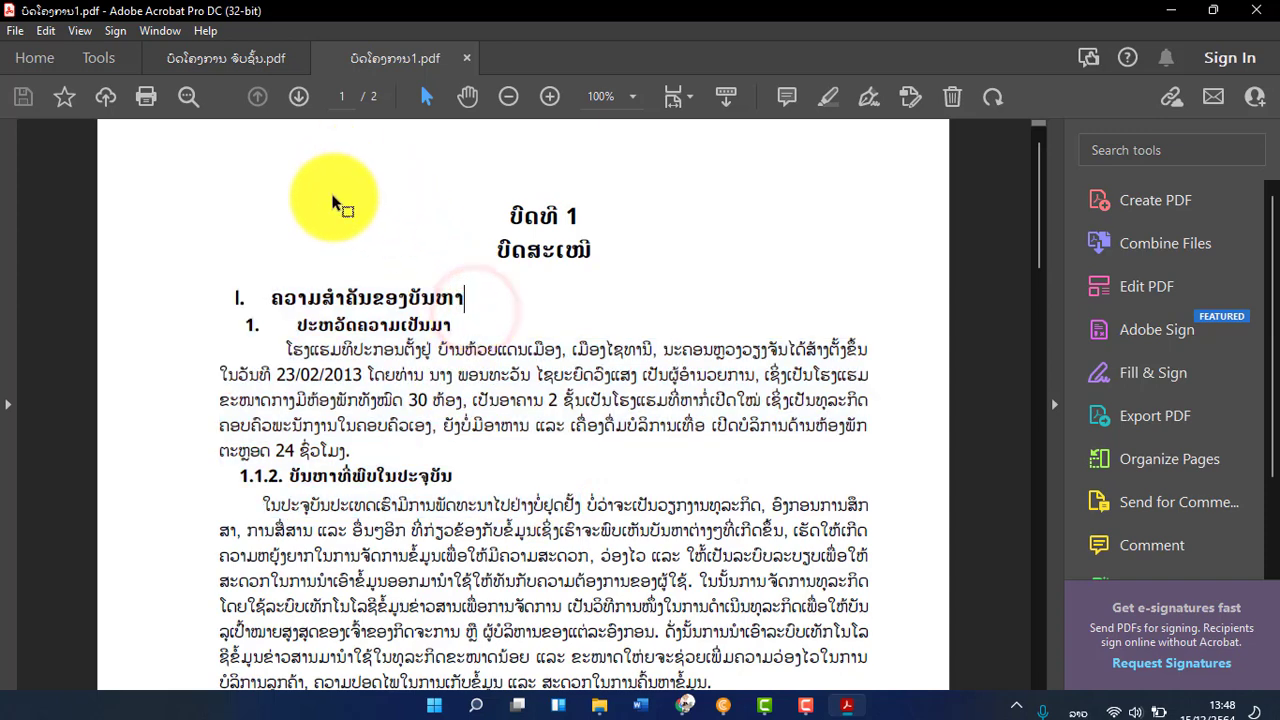
Step: Return to ບົດໂຄງການ ຈົບຊັ້ນ.pdf, clear the page selection and test selecting the chapter title
click(238, 62)
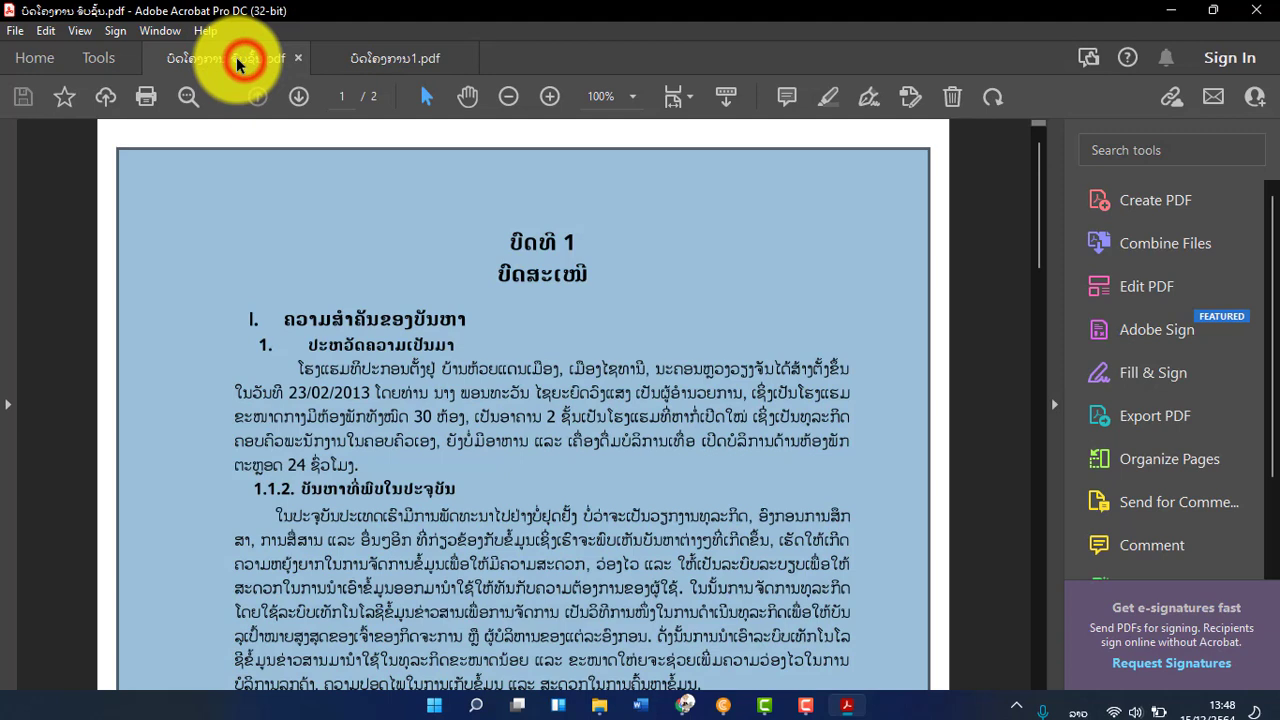
click(410, 313)
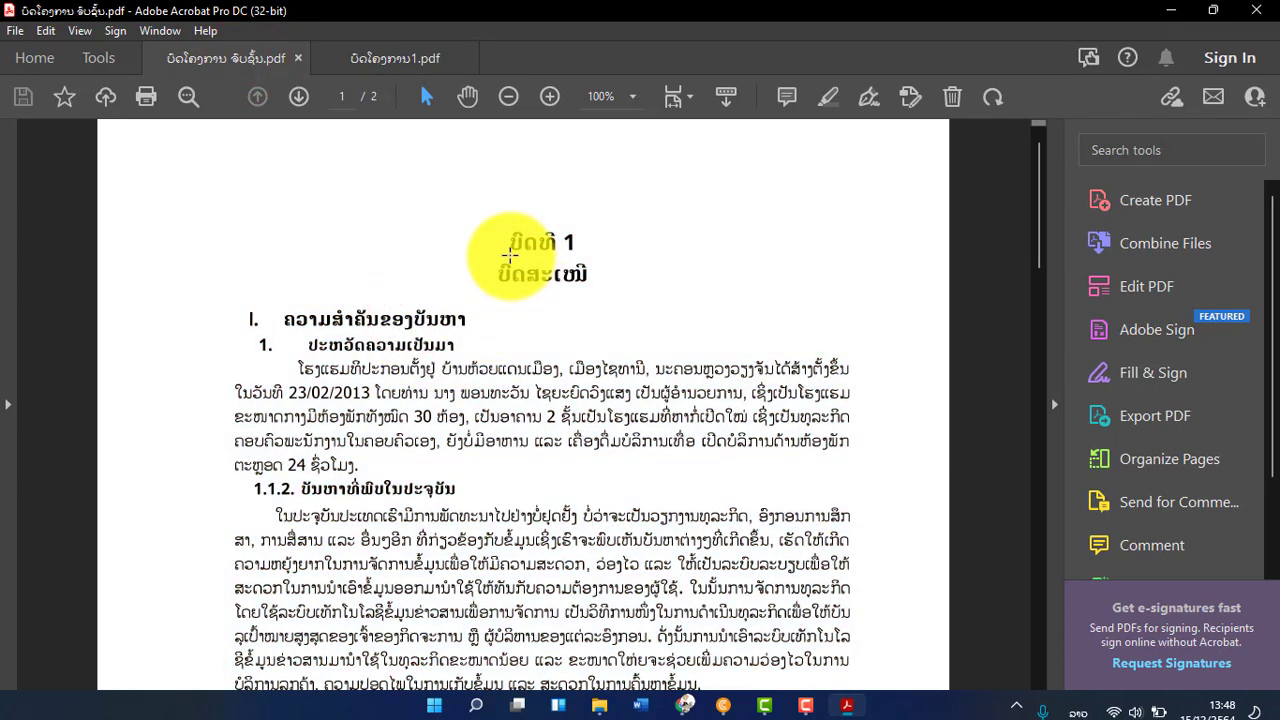
click(447, 248)
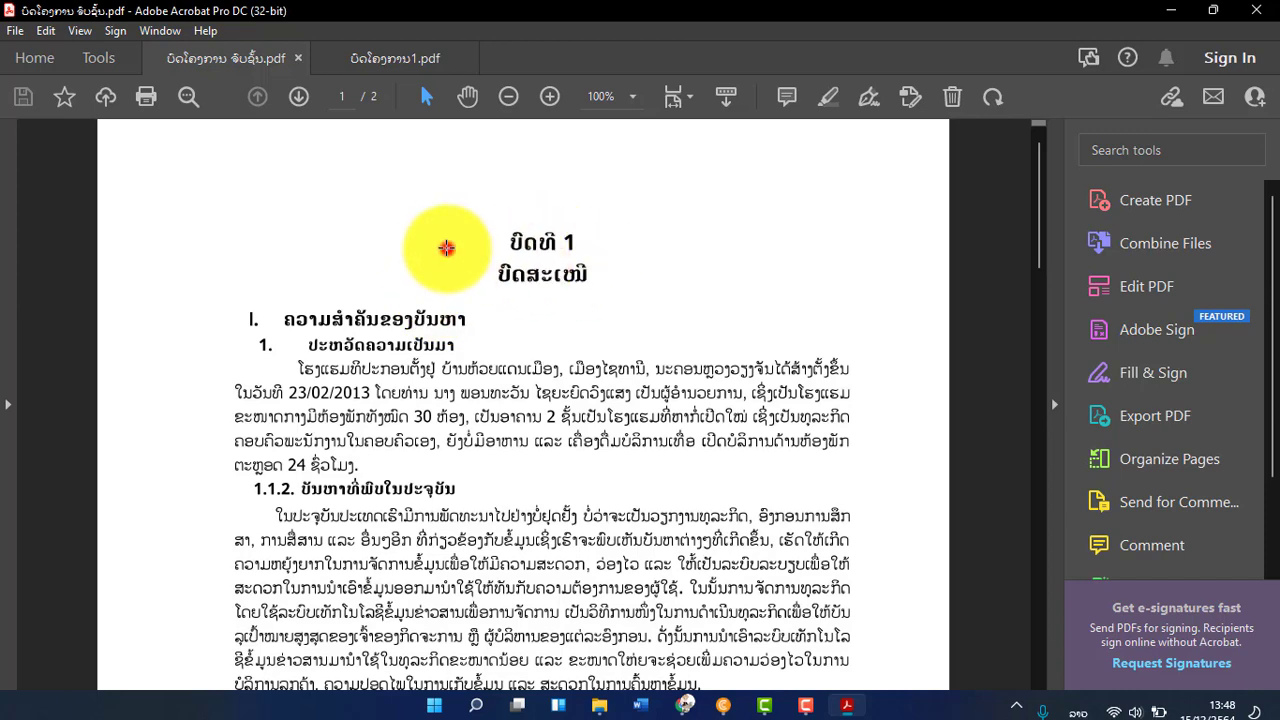
click(529, 249)
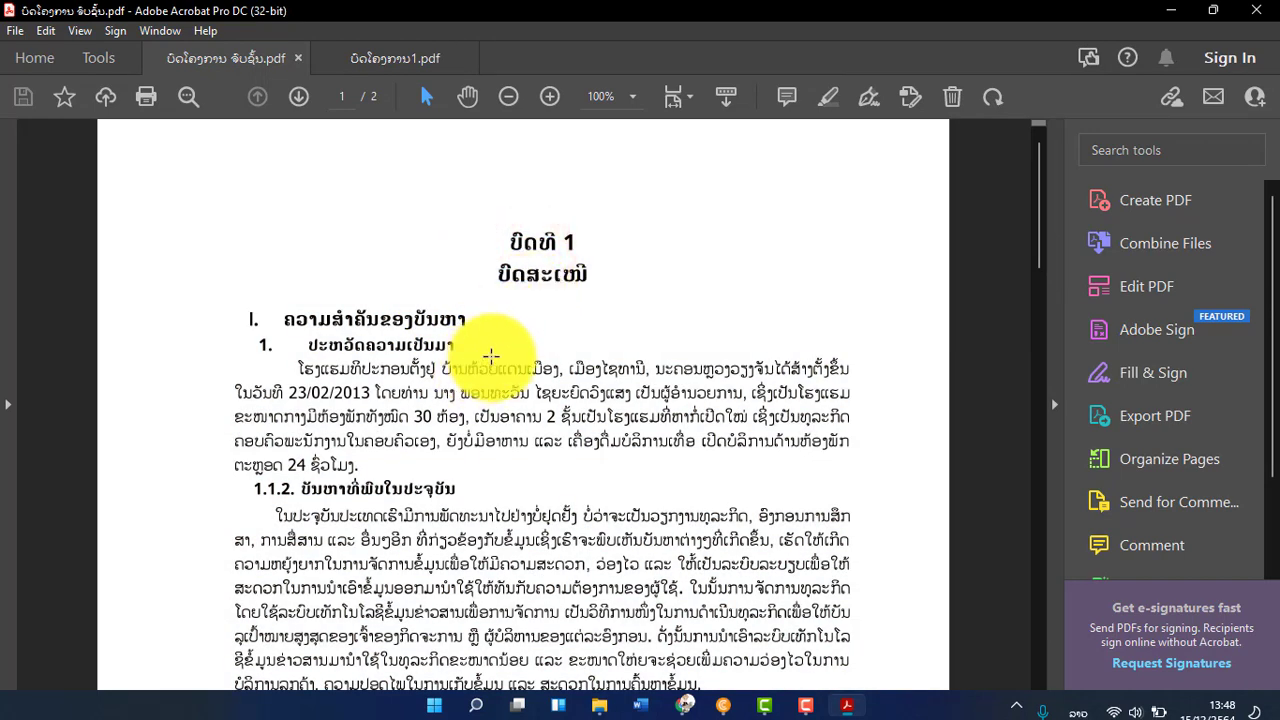
Step: Select the chapter title through the first paragraph in ບົດໂຄງການ1.pdf, and repeat the selection test on page 1 of ບົດໂຄງການ ຈົບຊັ້ນ.pdf
key(ctrl+Tab)
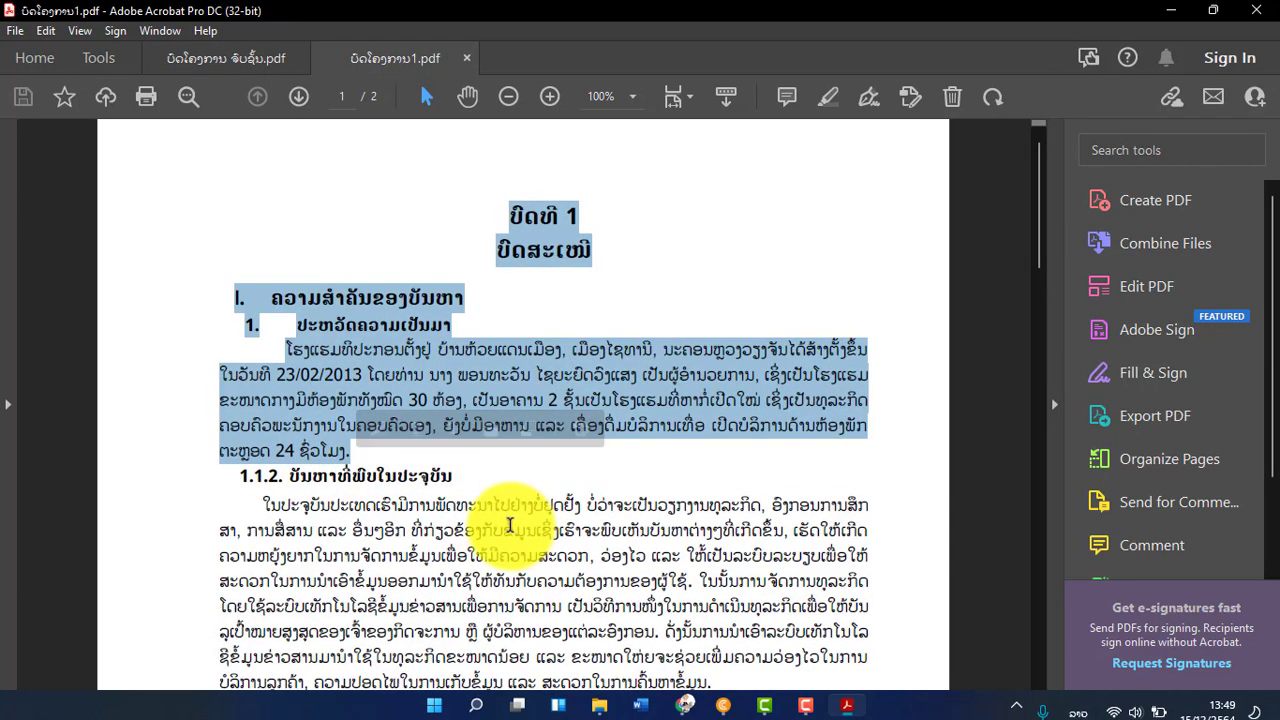
drag(357, 452, 209, 214)
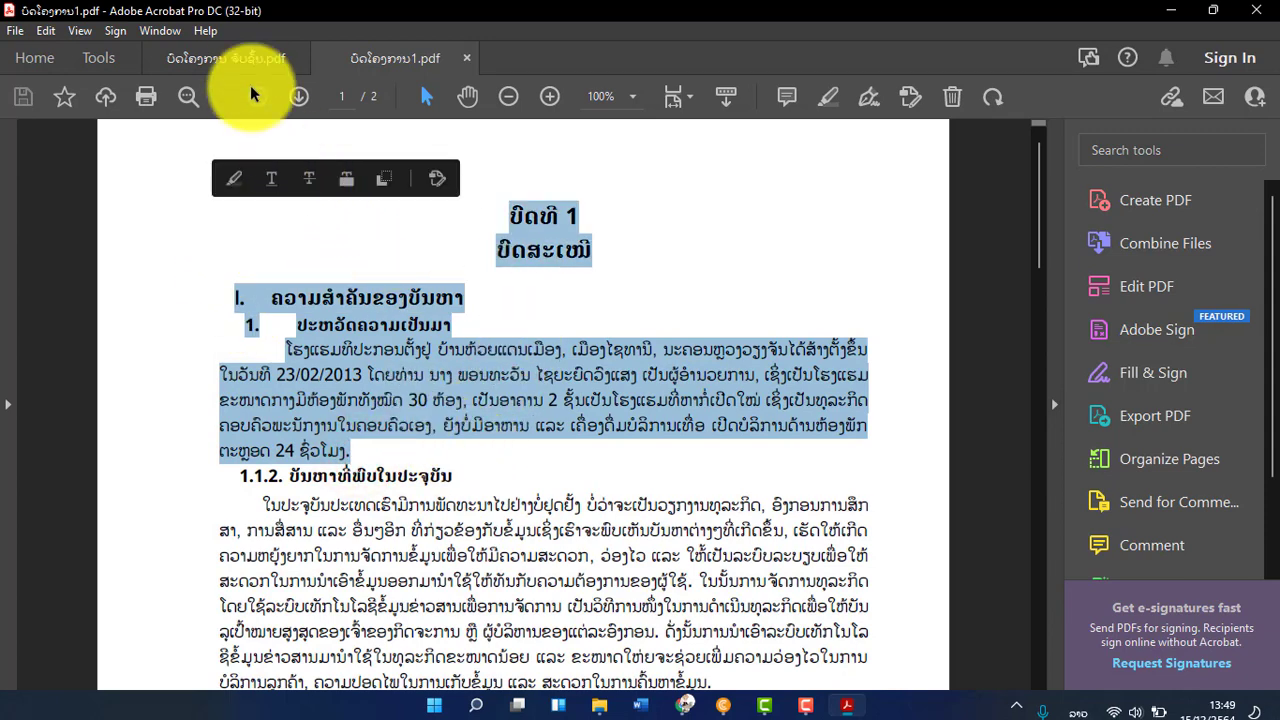
click(236, 58)
click(472, 266)
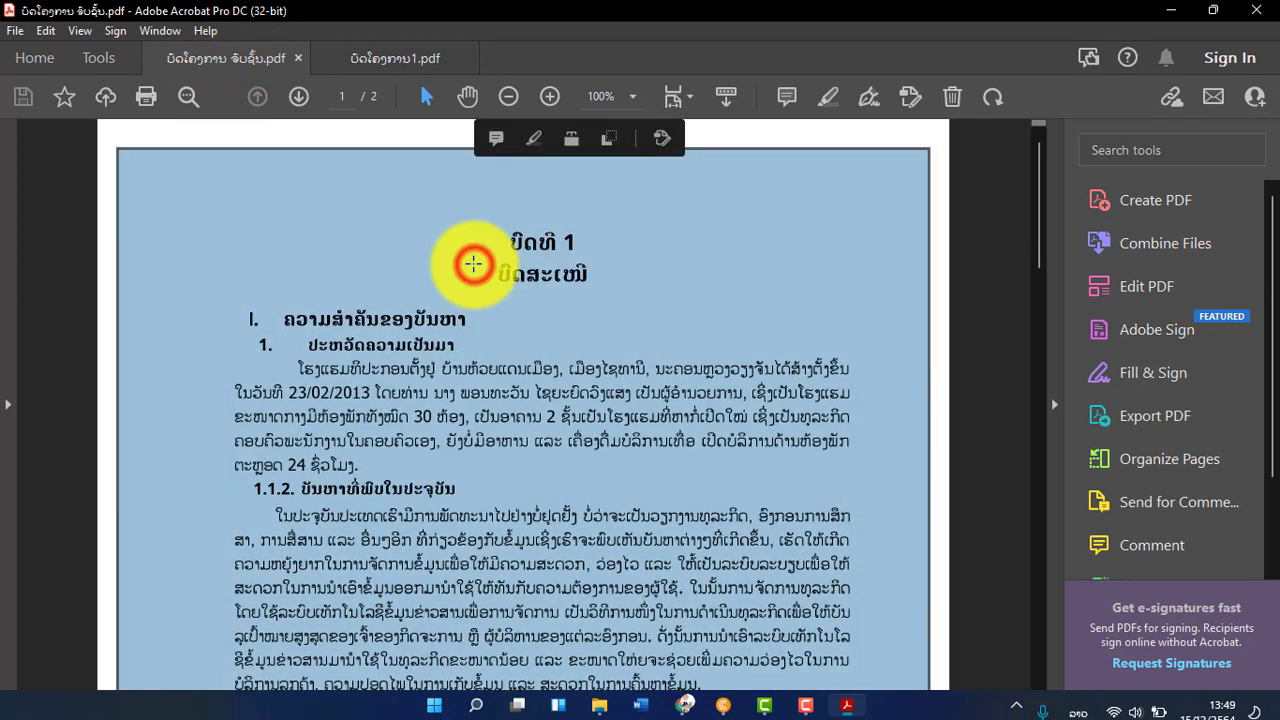
click(376, 312)
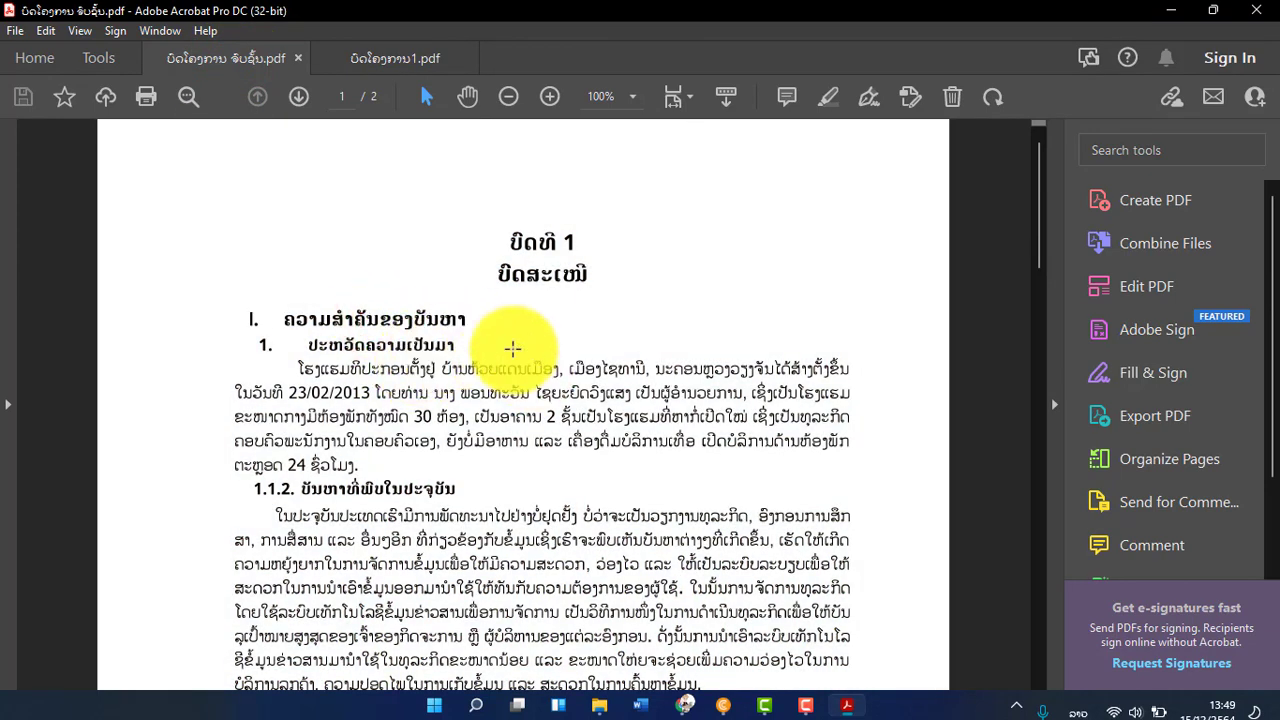